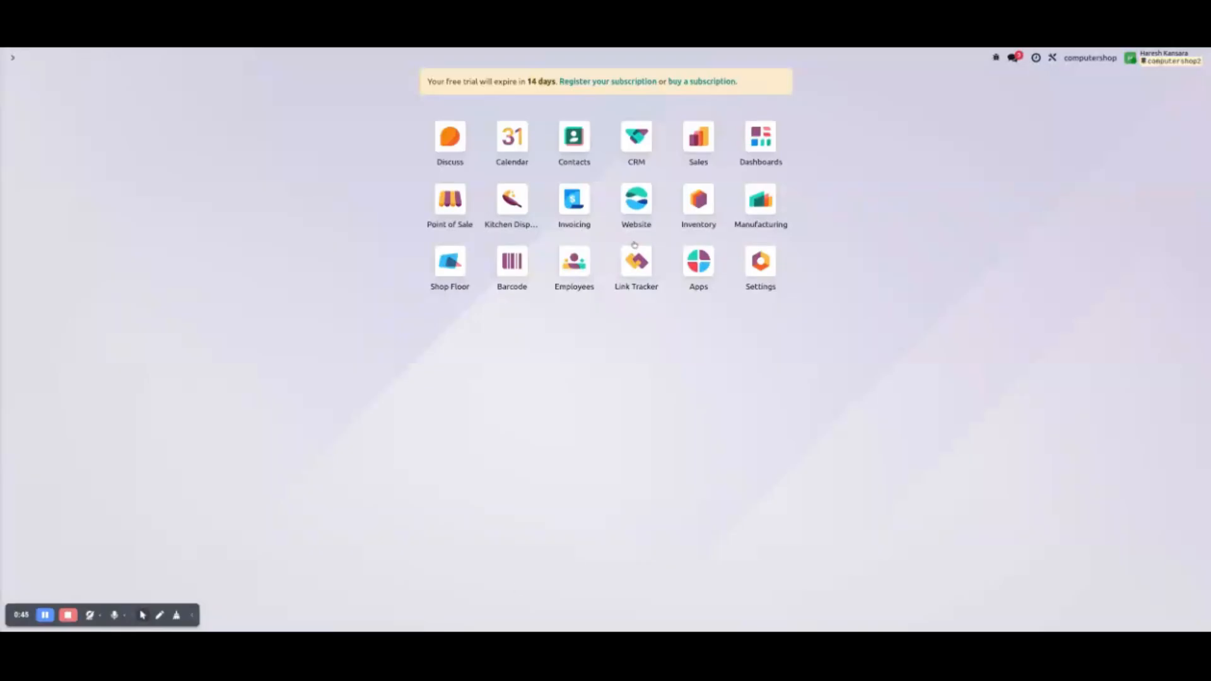
- Open the CRM pipeline showing all opportunities, without the My Pipeline filter
click(637, 143)
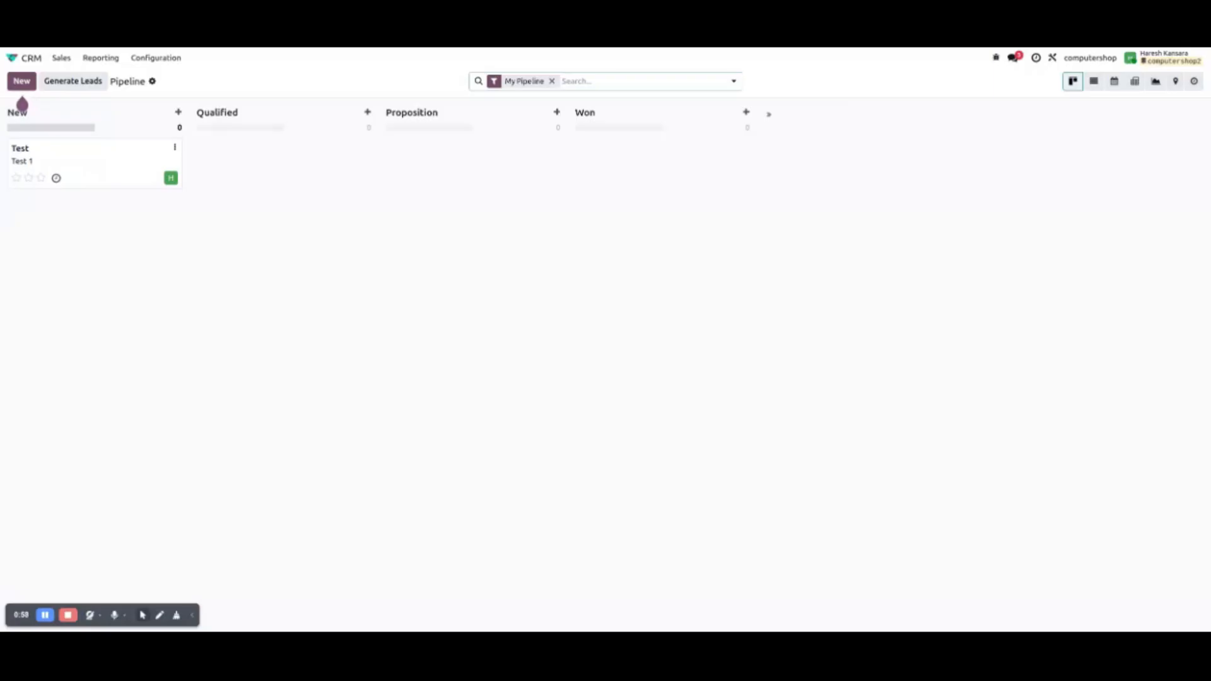
click(11, 57)
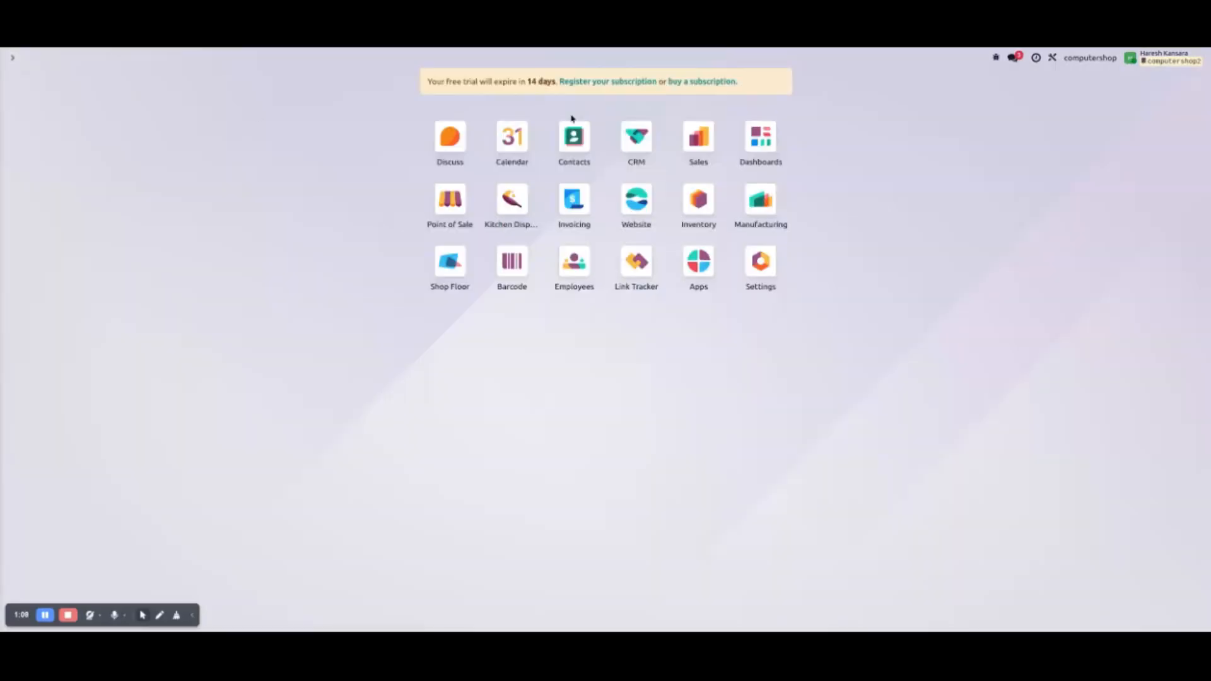
click(624, 144)
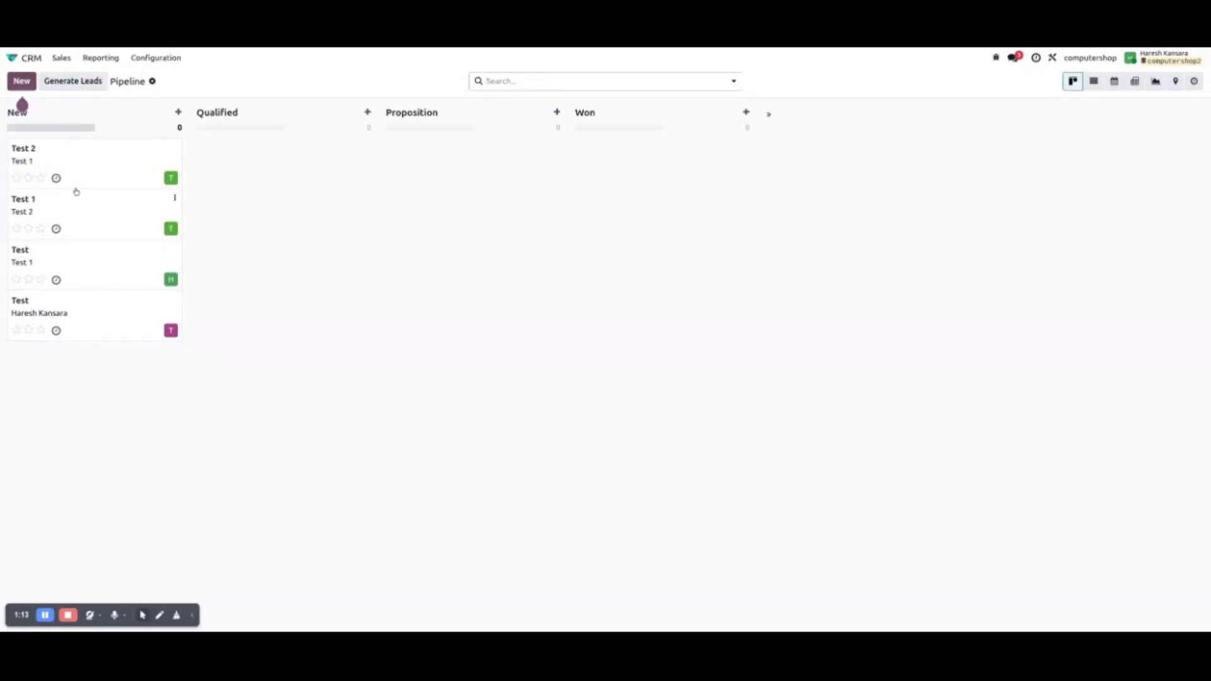
- Examine the contact and salesperson on each of the pipeline's opportunities, starting with Test 2, and return to the pipeline
click(107, 164)
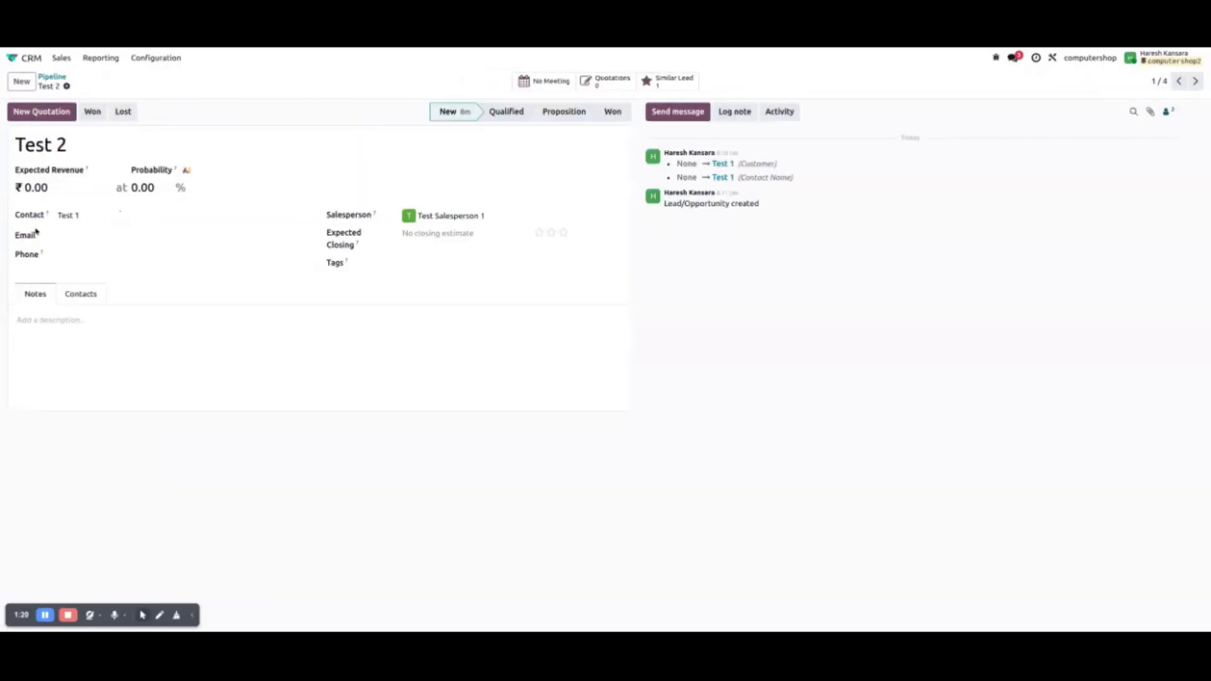
click(92, 215)
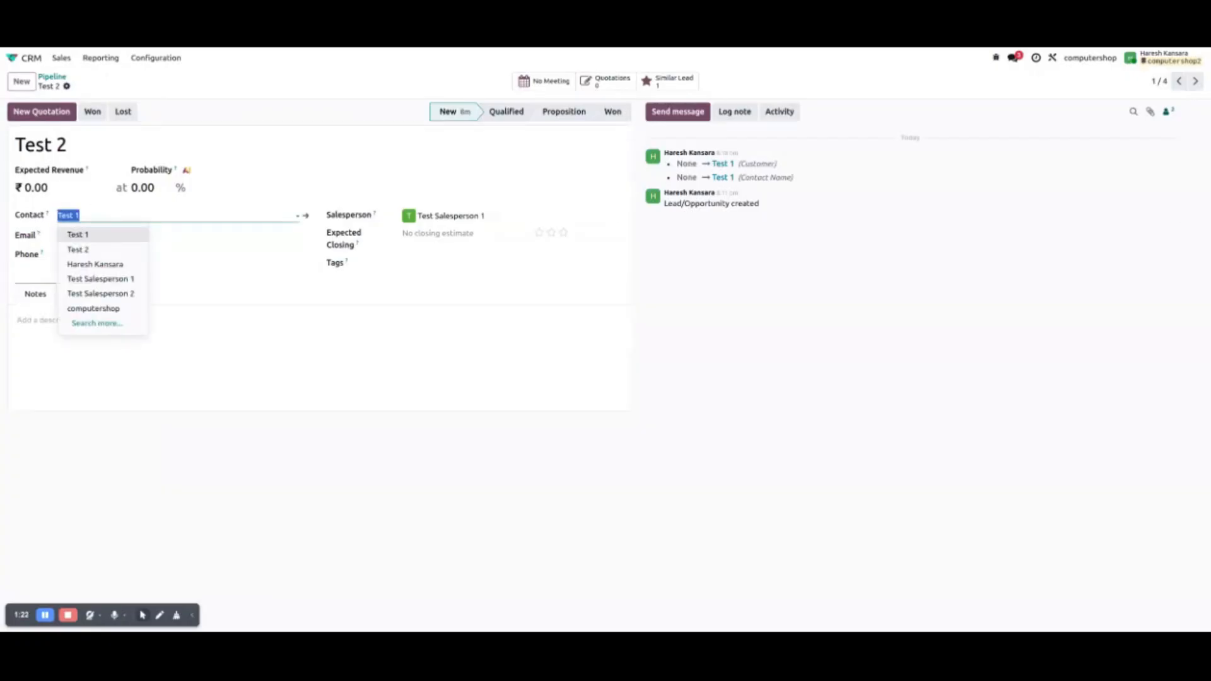
click(1195, 81)
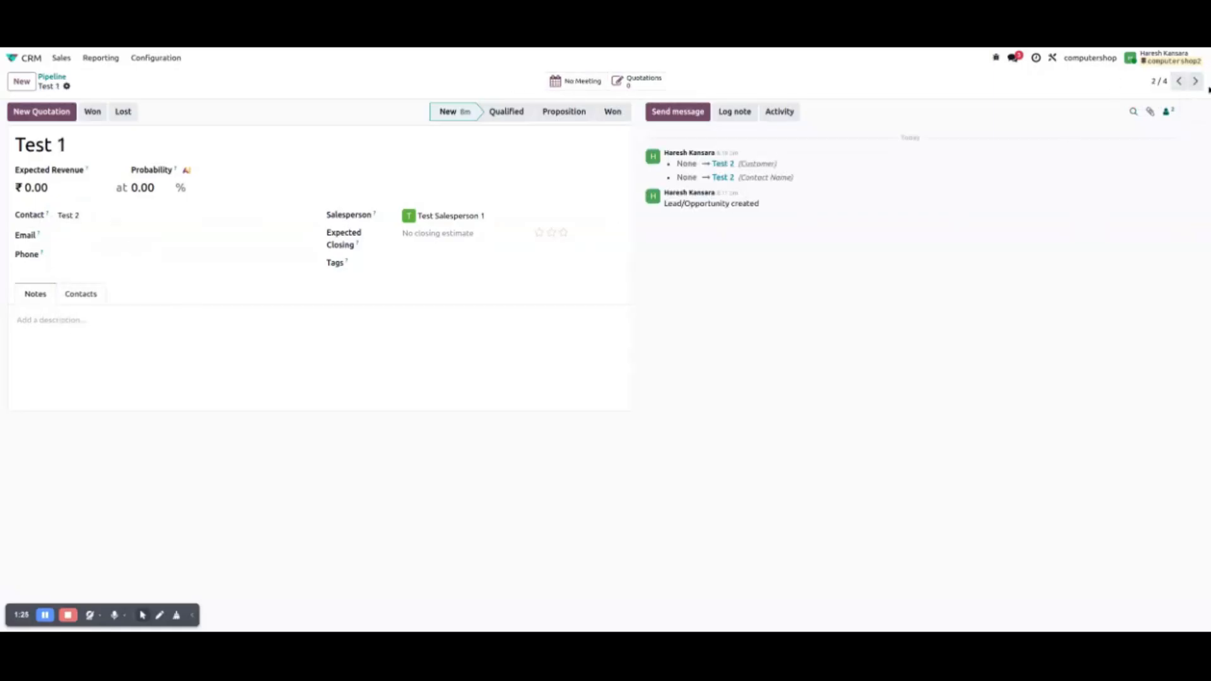
click(1195, 81)
click(1195, 81)
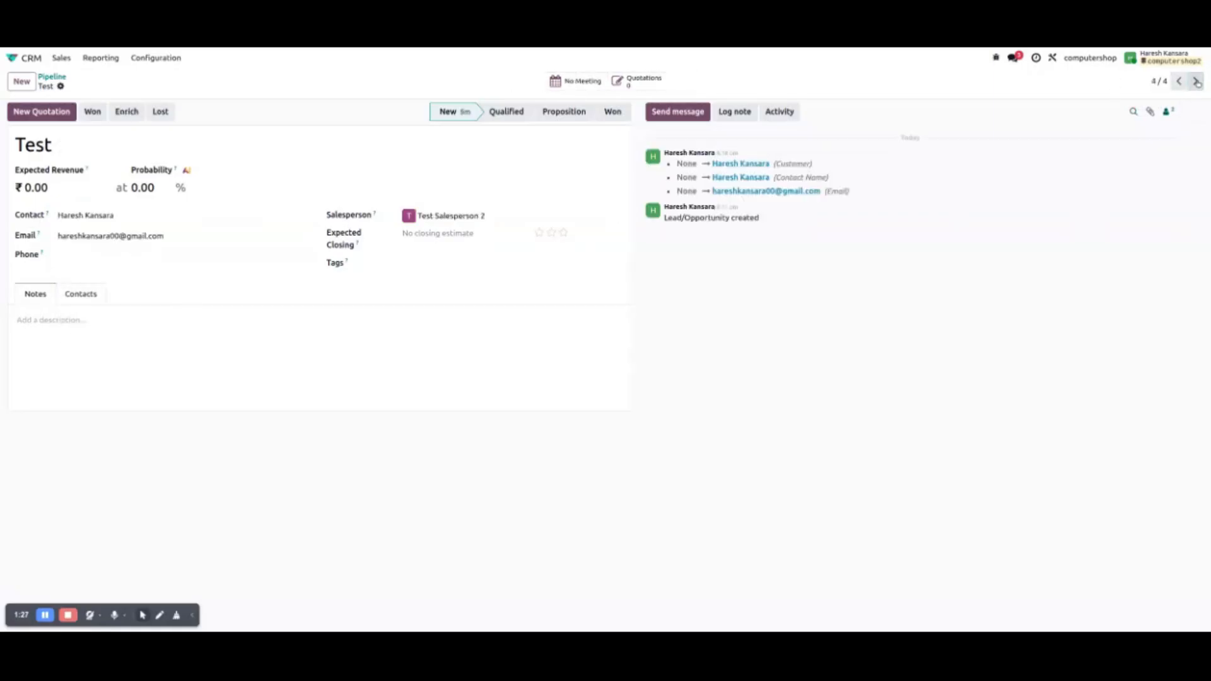
click(110, 215)
click(489, 408)
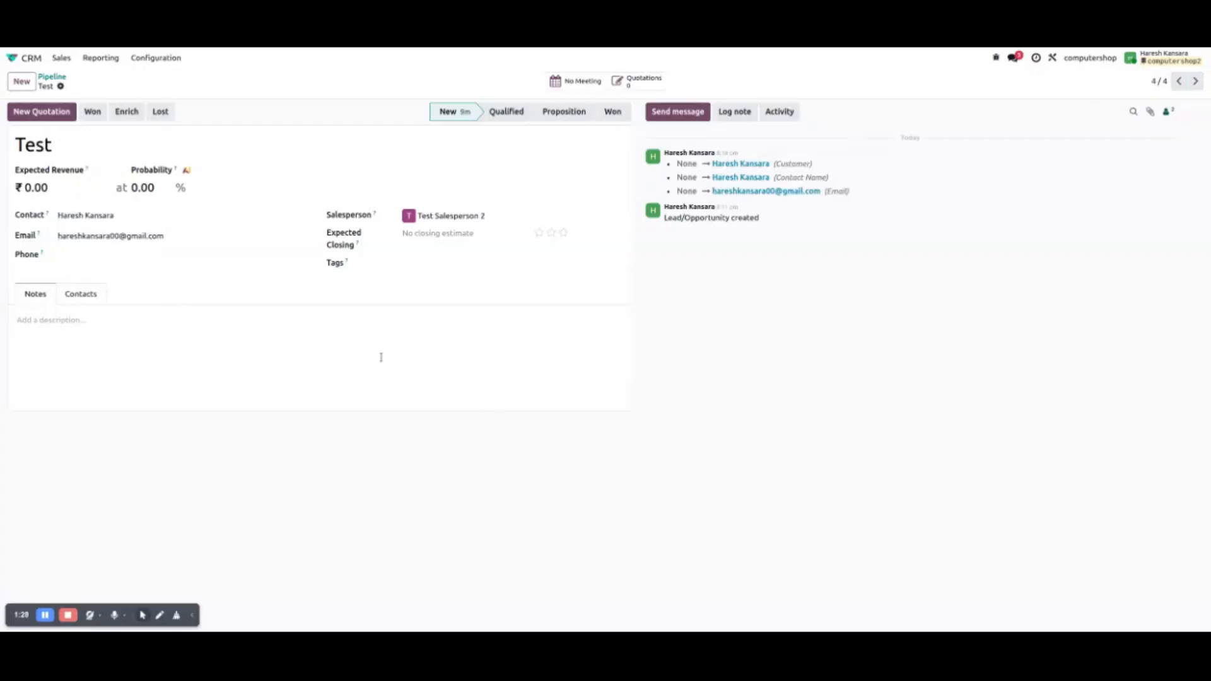
click(52, 77)
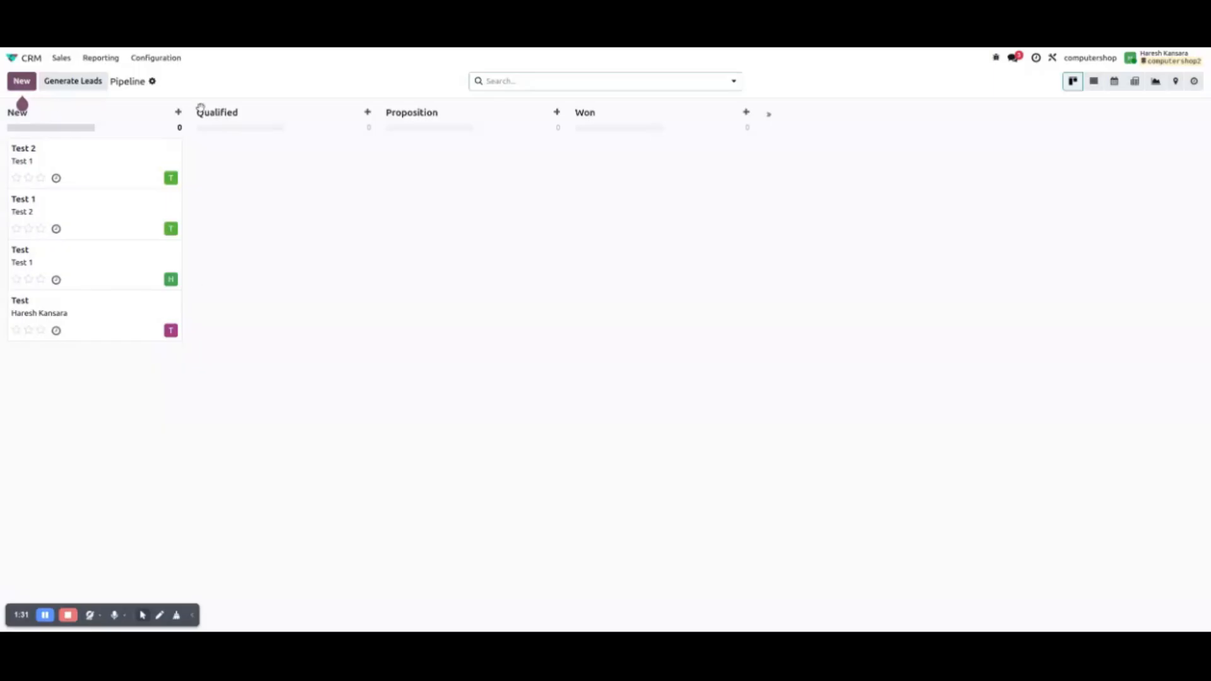
- Search all modules, without the Apps filter, for "rule" to check the Automation Rules module
click(17, 58)
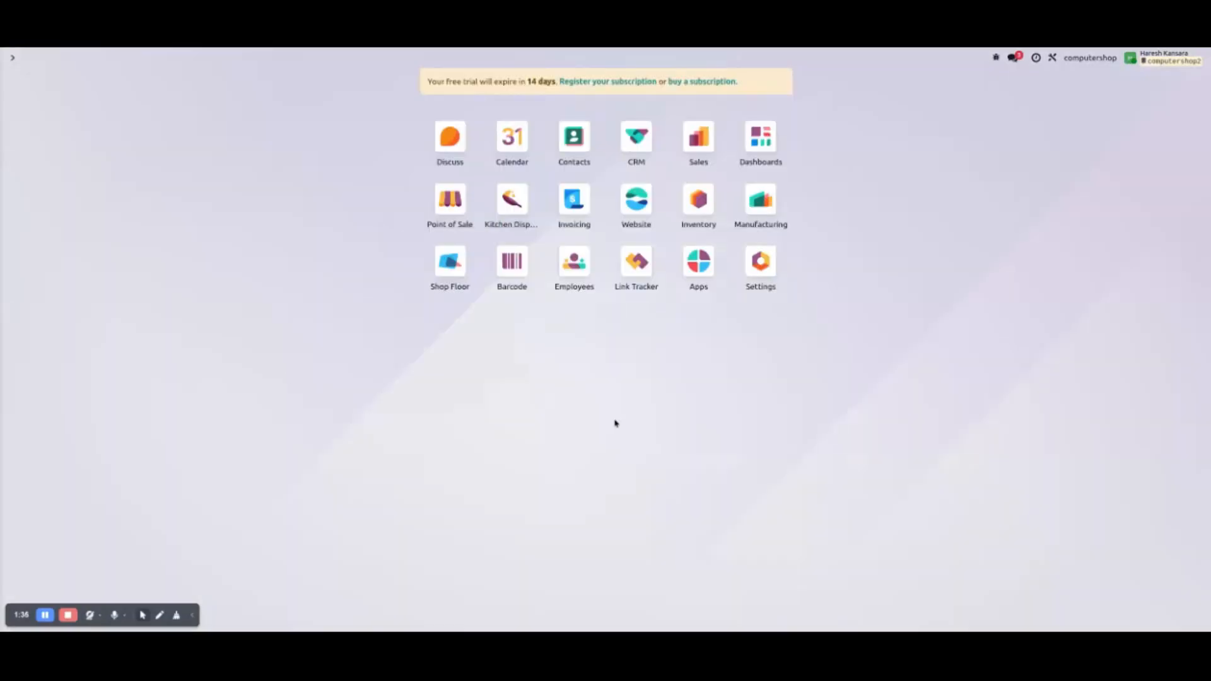
click(697, 286)
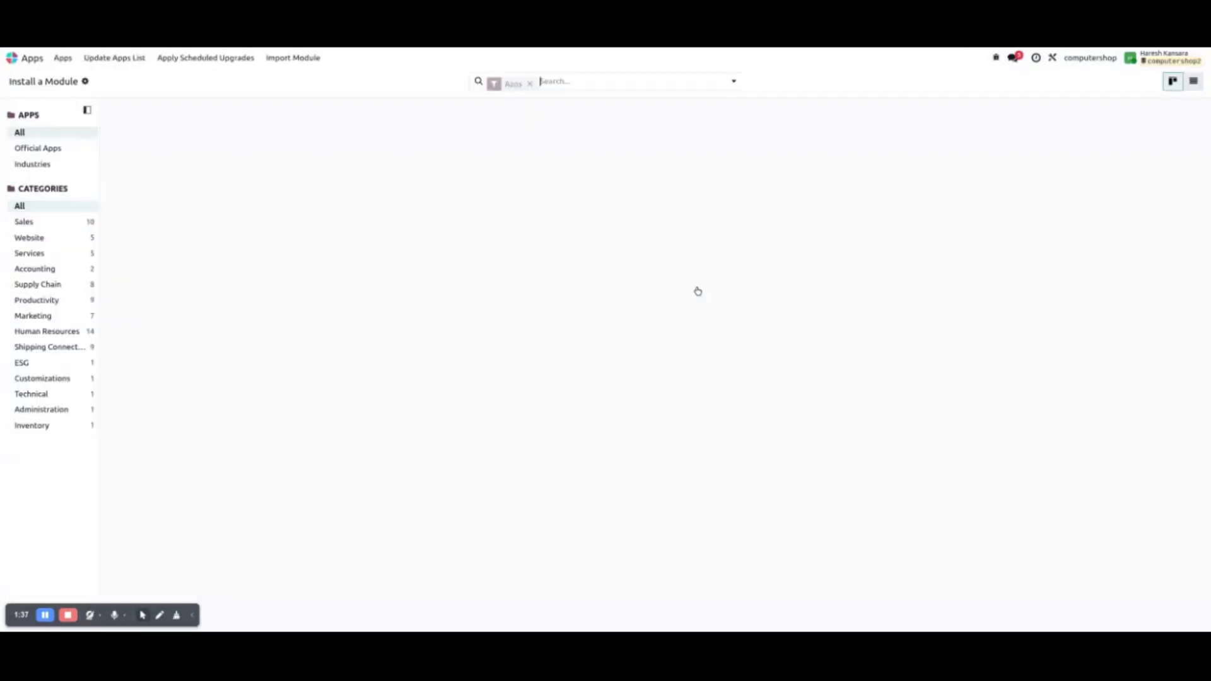
key(BackSpace)
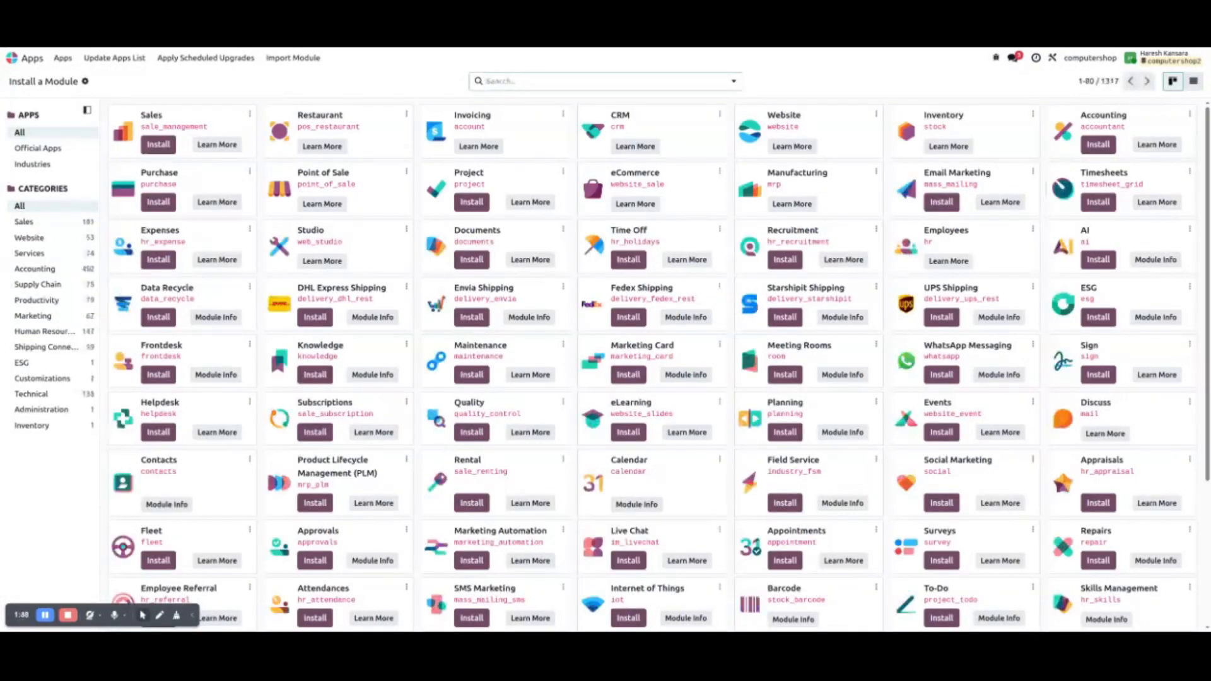
text(rule)
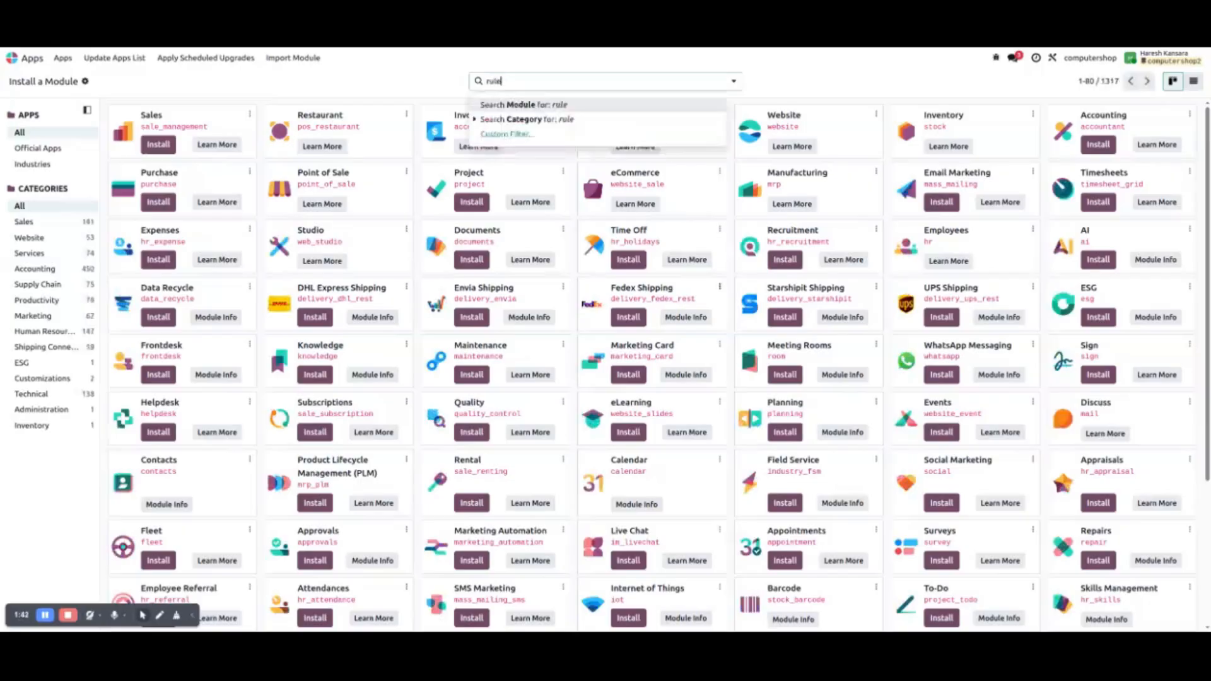
key(Return)
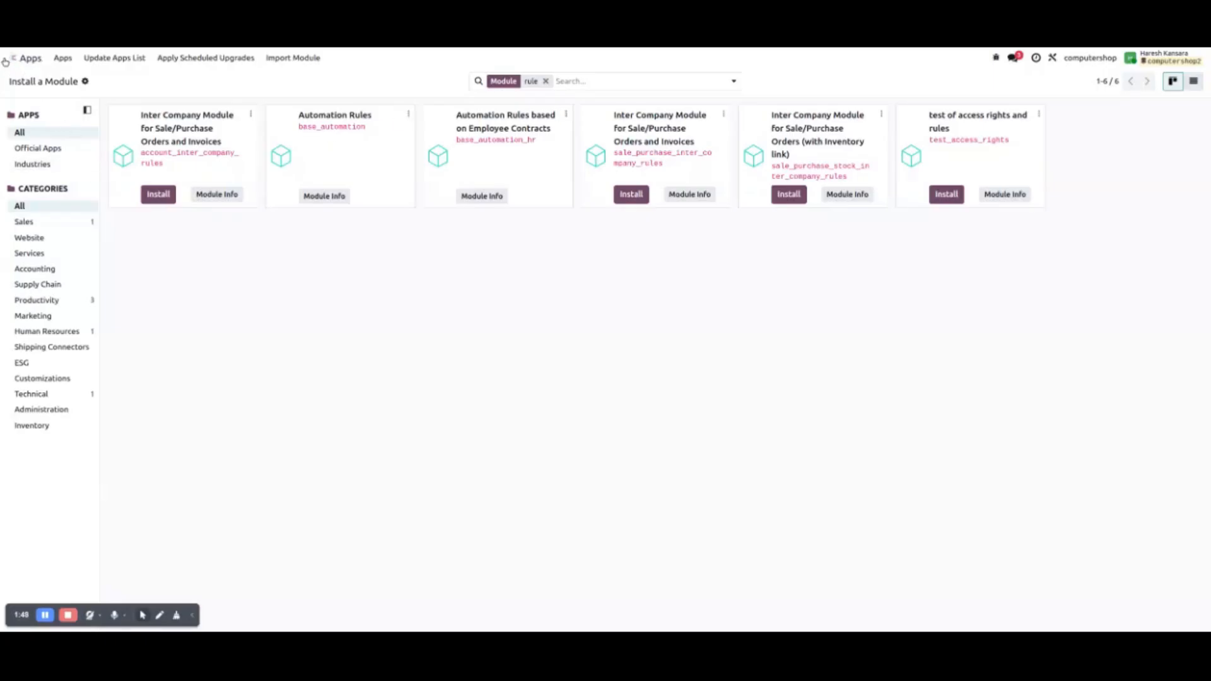
- Search the home screen for "autom" and open the technical Automation Rules page
click(5, 61)
text(a)
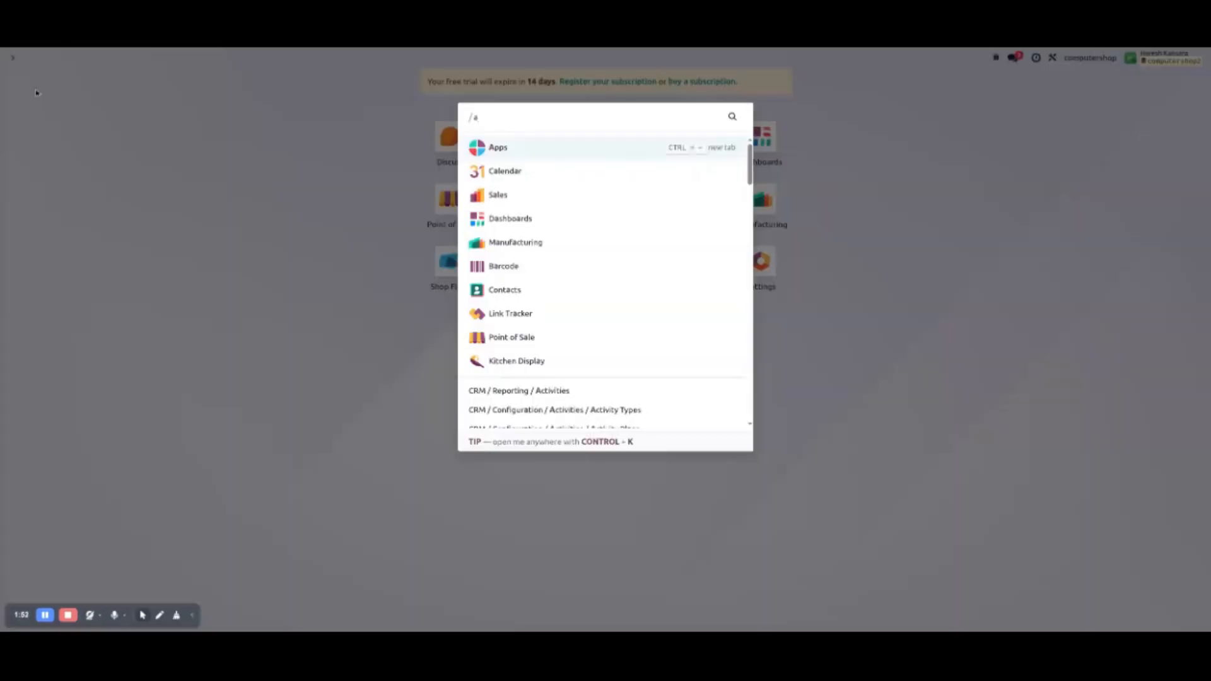
text(utom)
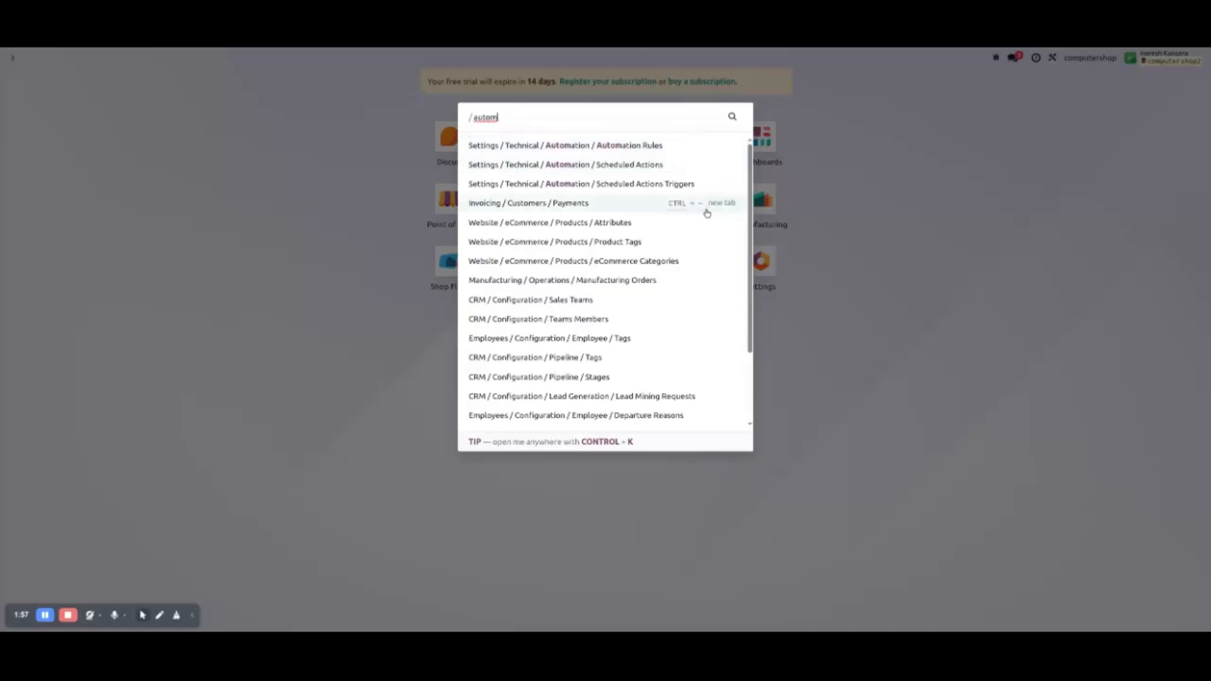
click(640, 147)
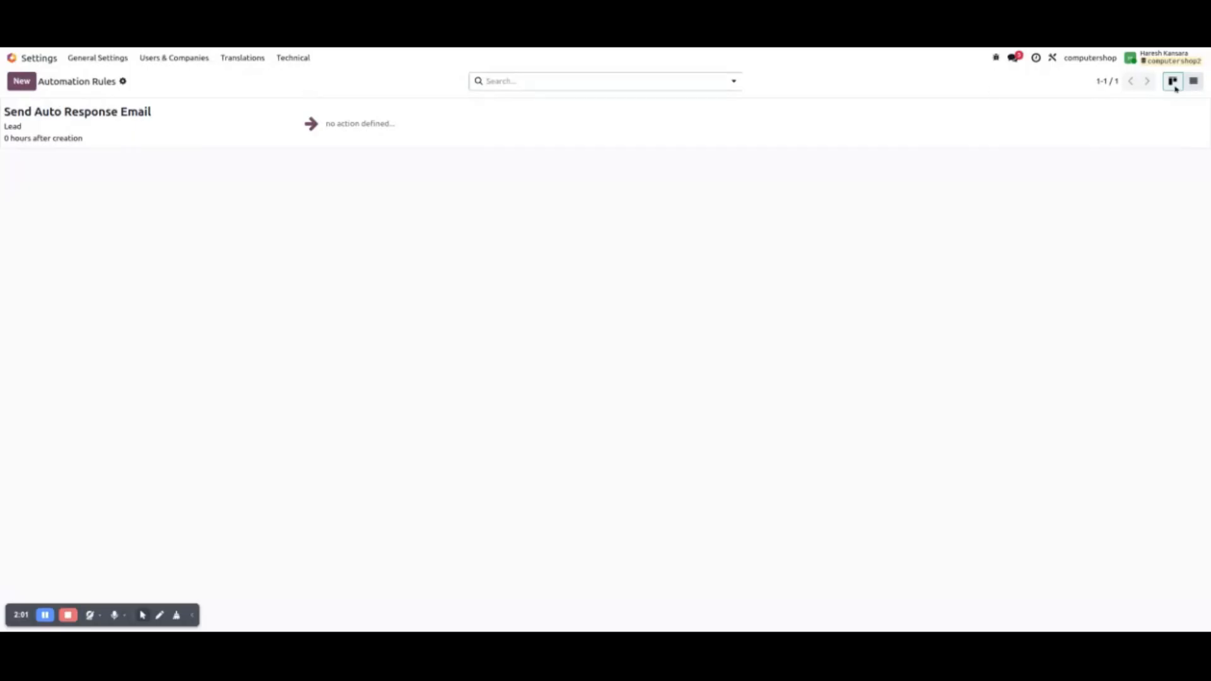
- Delete the existing Send Auto Response Email automation rule from the list
click(1194, 81)
click(11, 109)
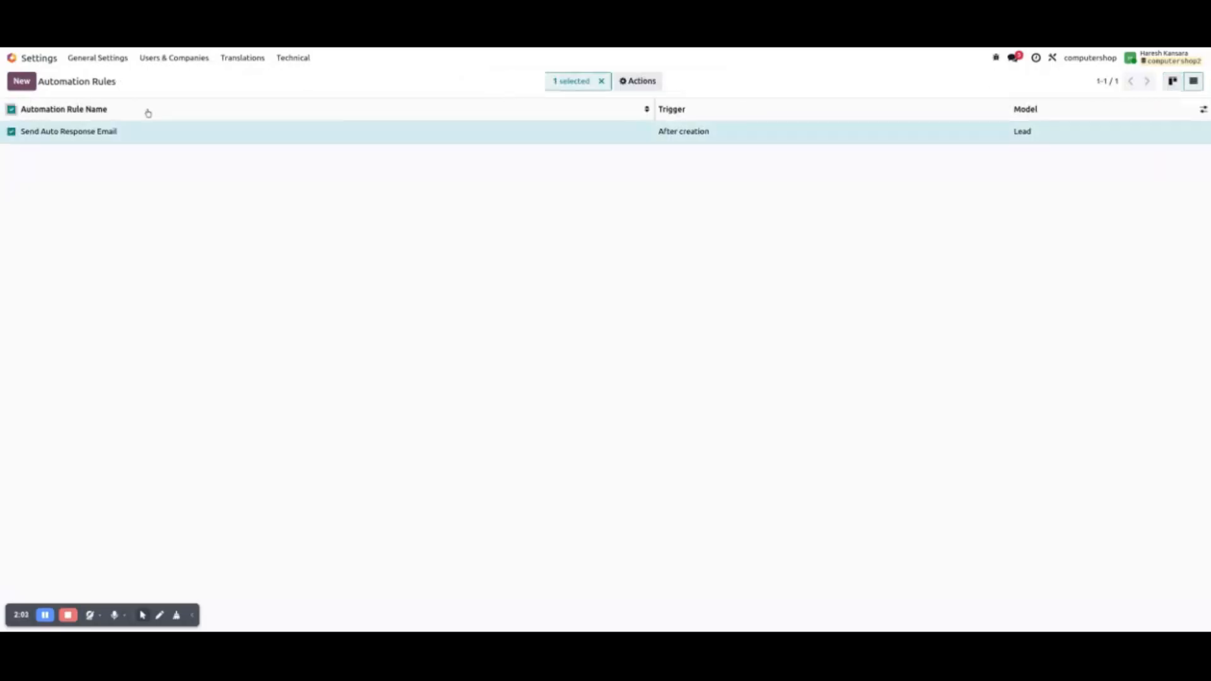
click(638, 80)
click(646, 179)
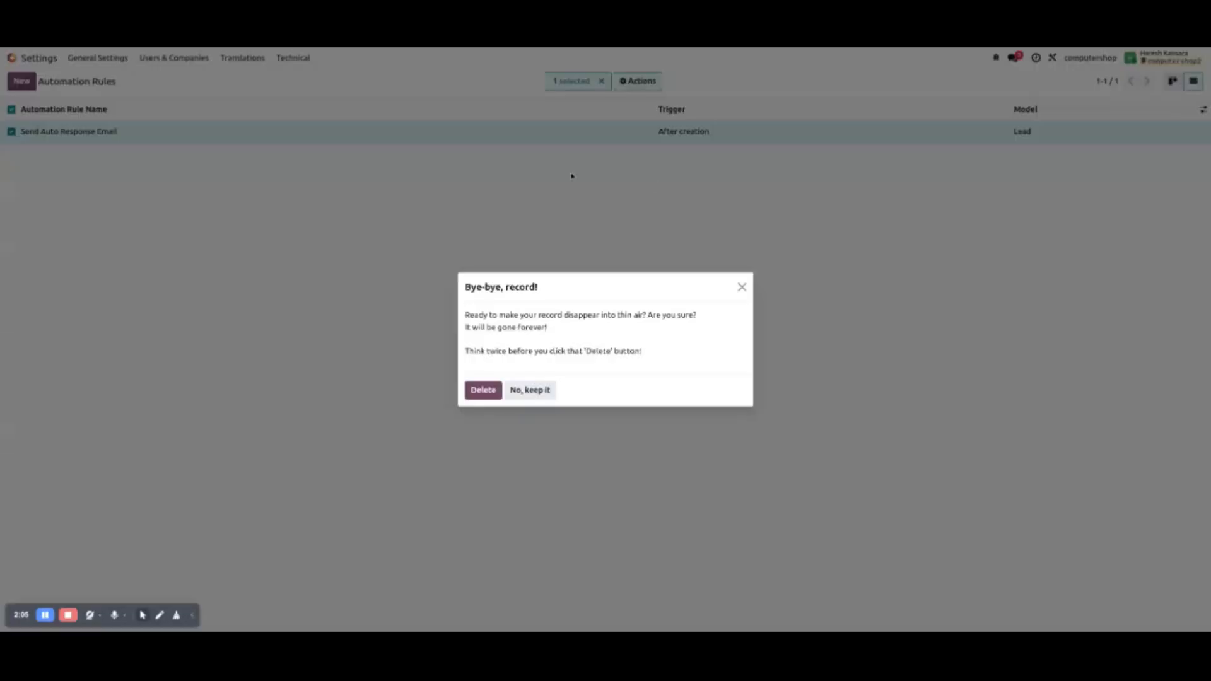
click(483, 390)
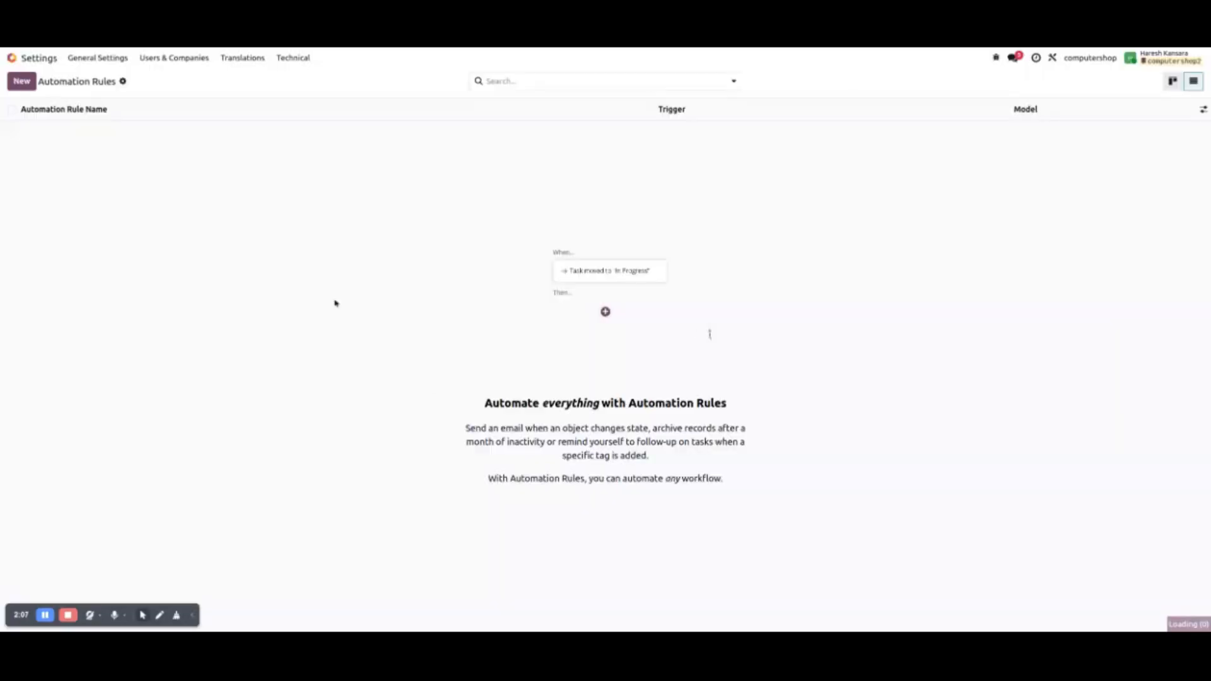
- Create a new automation rule named "Auto Response On Lead Creation" for the Lead model
click(13, 85)
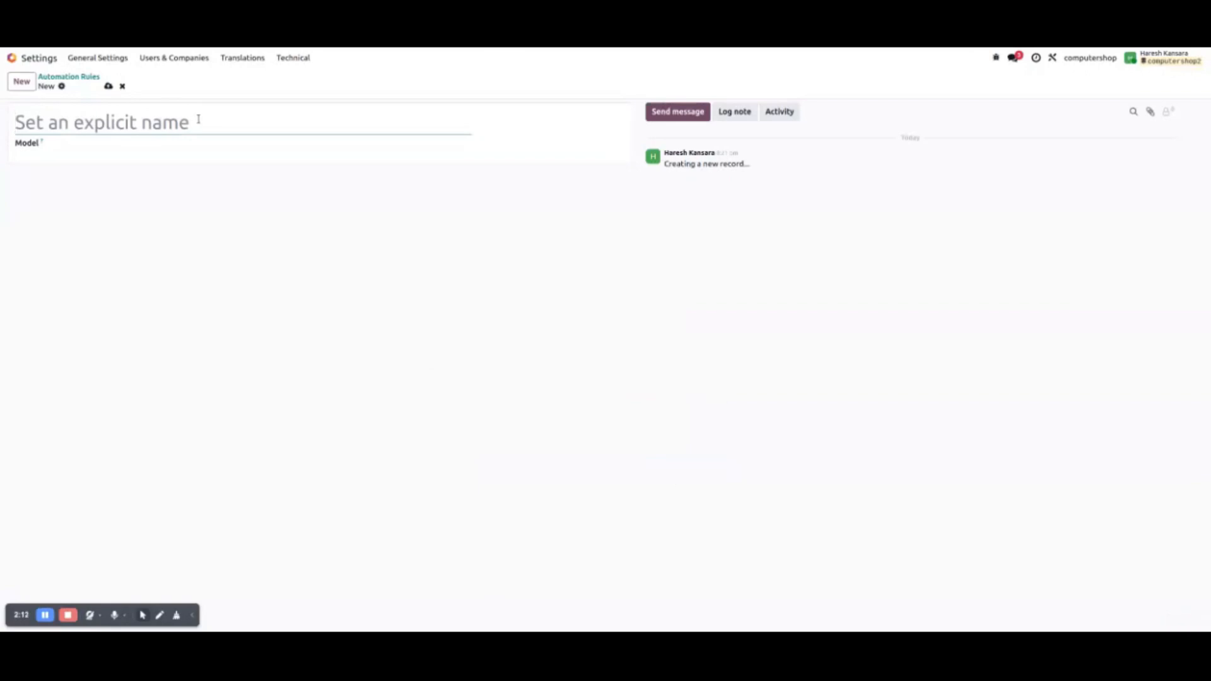
text(Au)
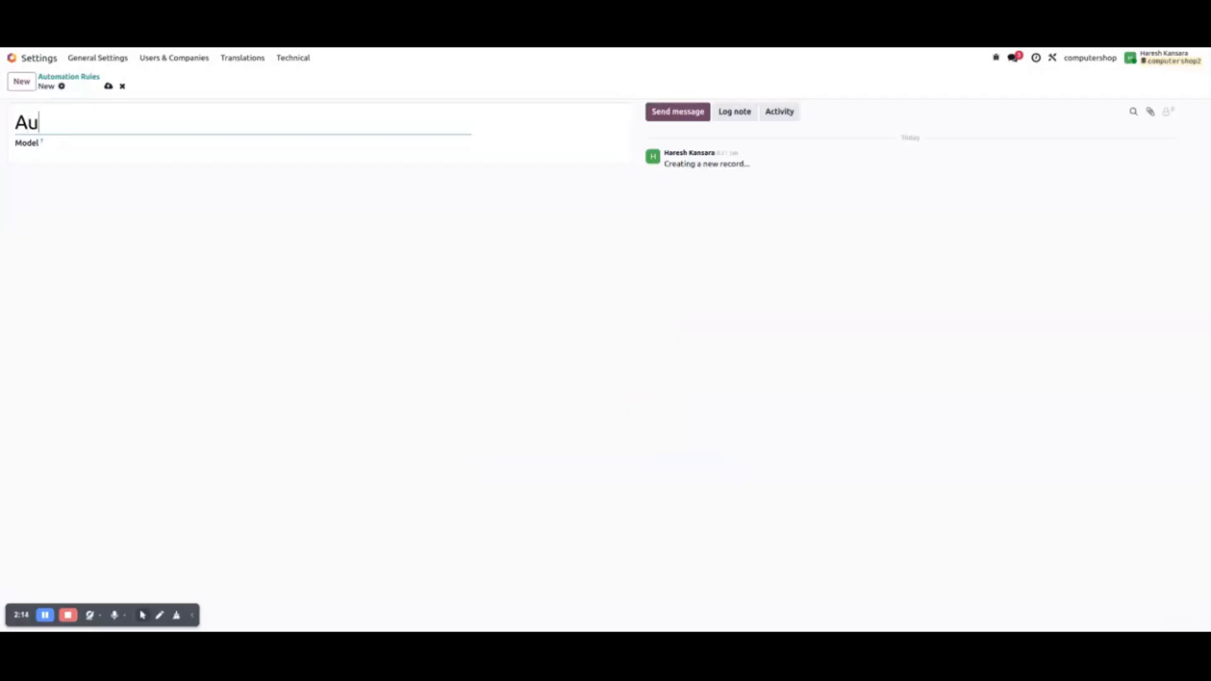
text(to Response On L)
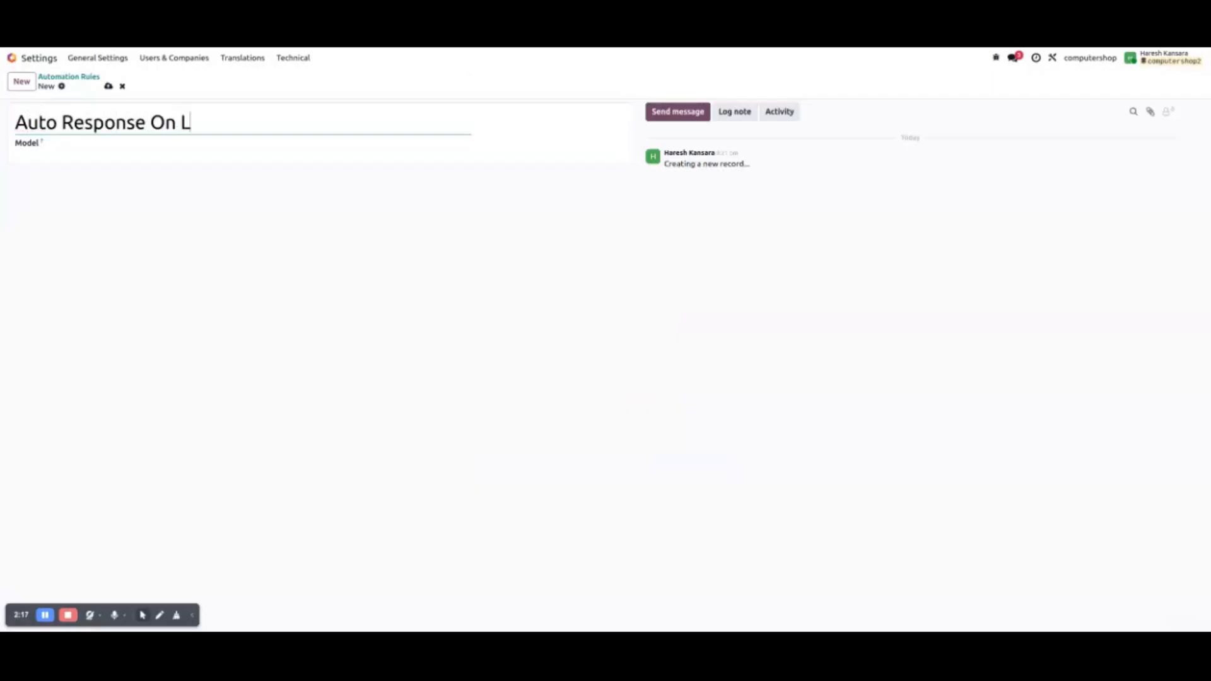
text(ead Creation)
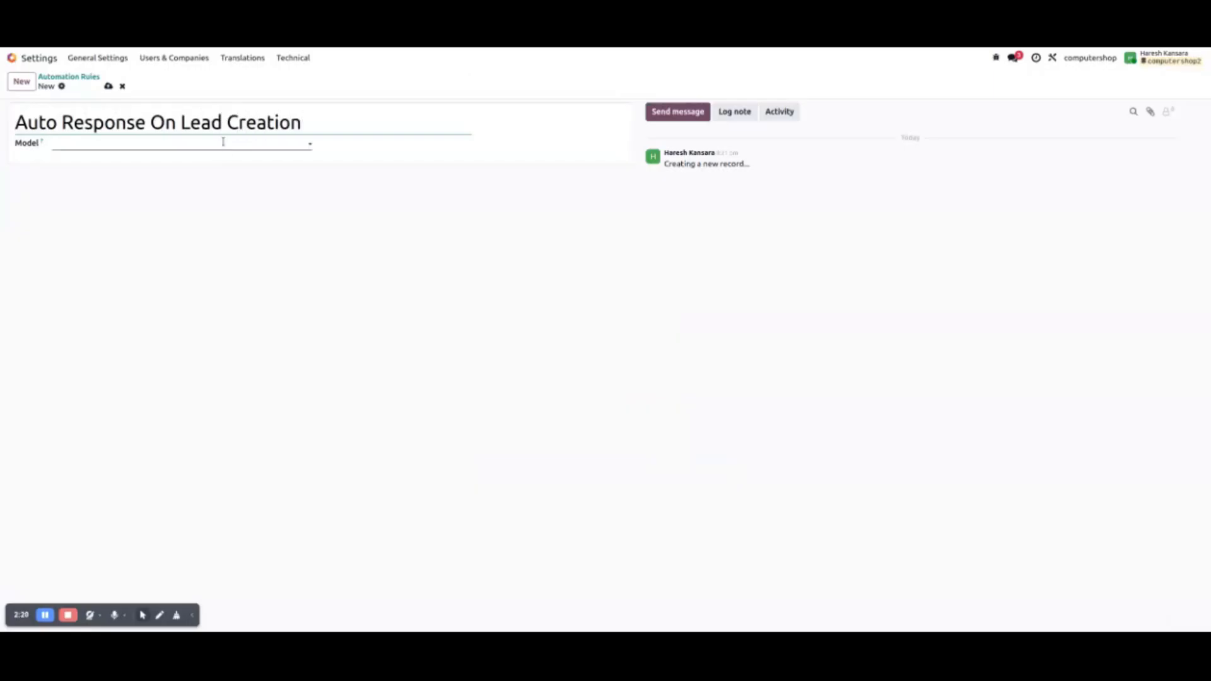
click(179, 142)
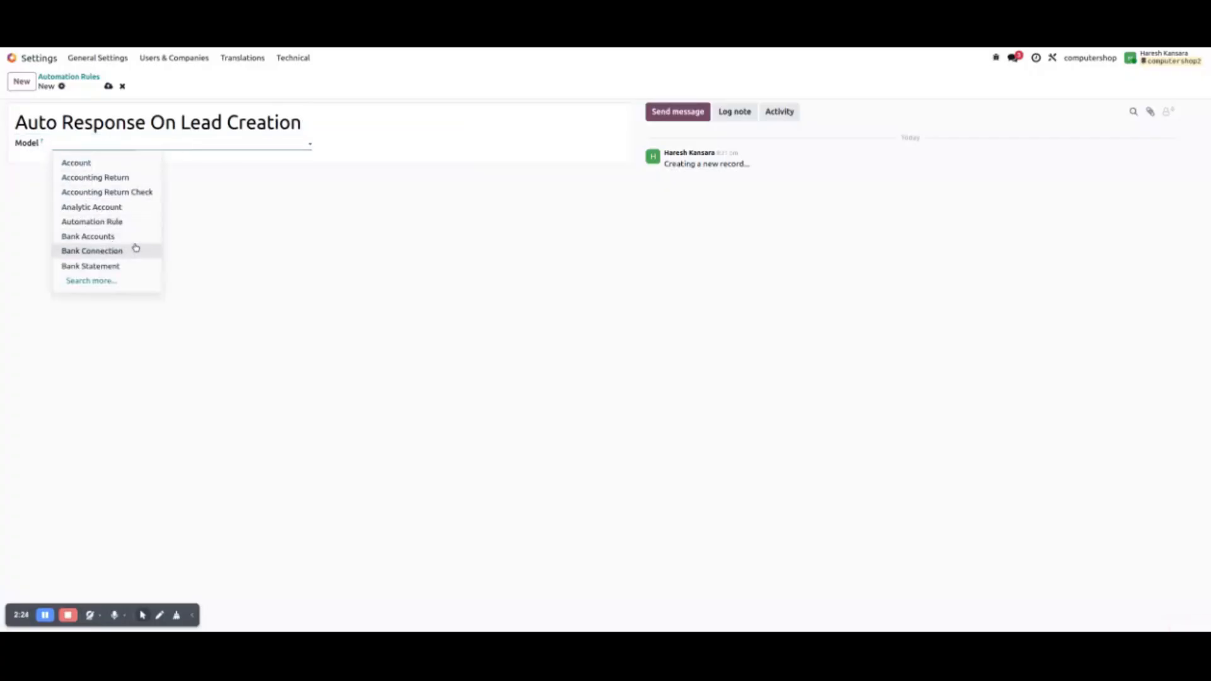
text(lead)
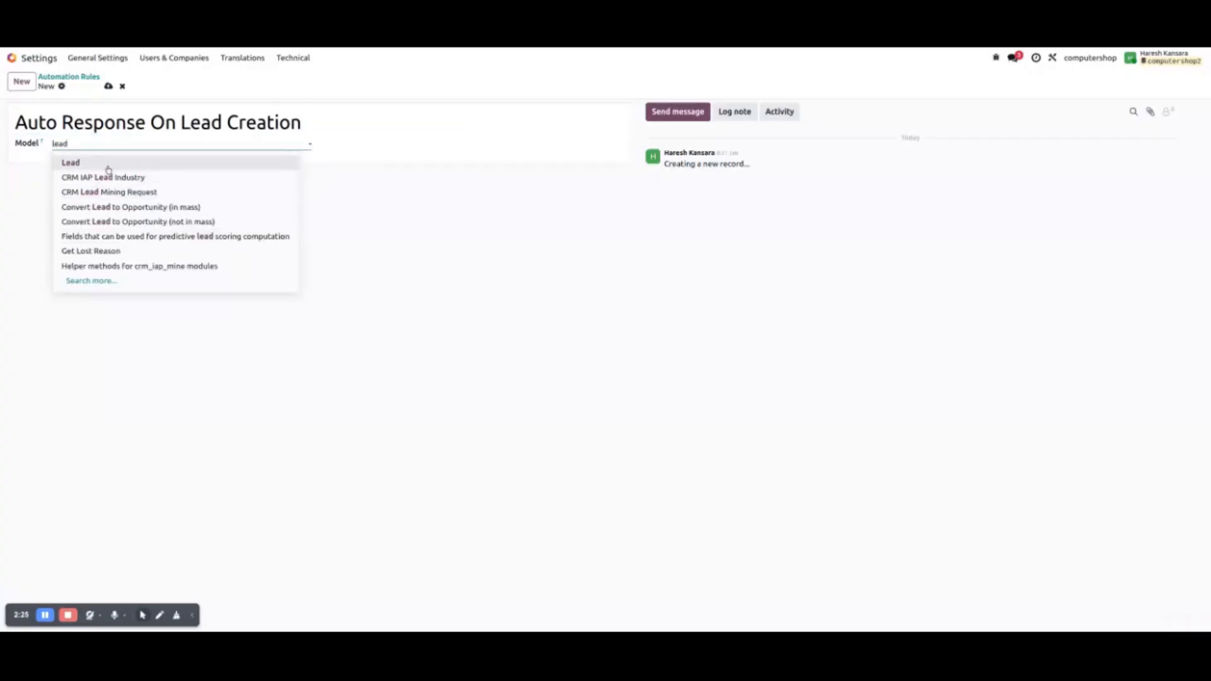
click(108, 165)
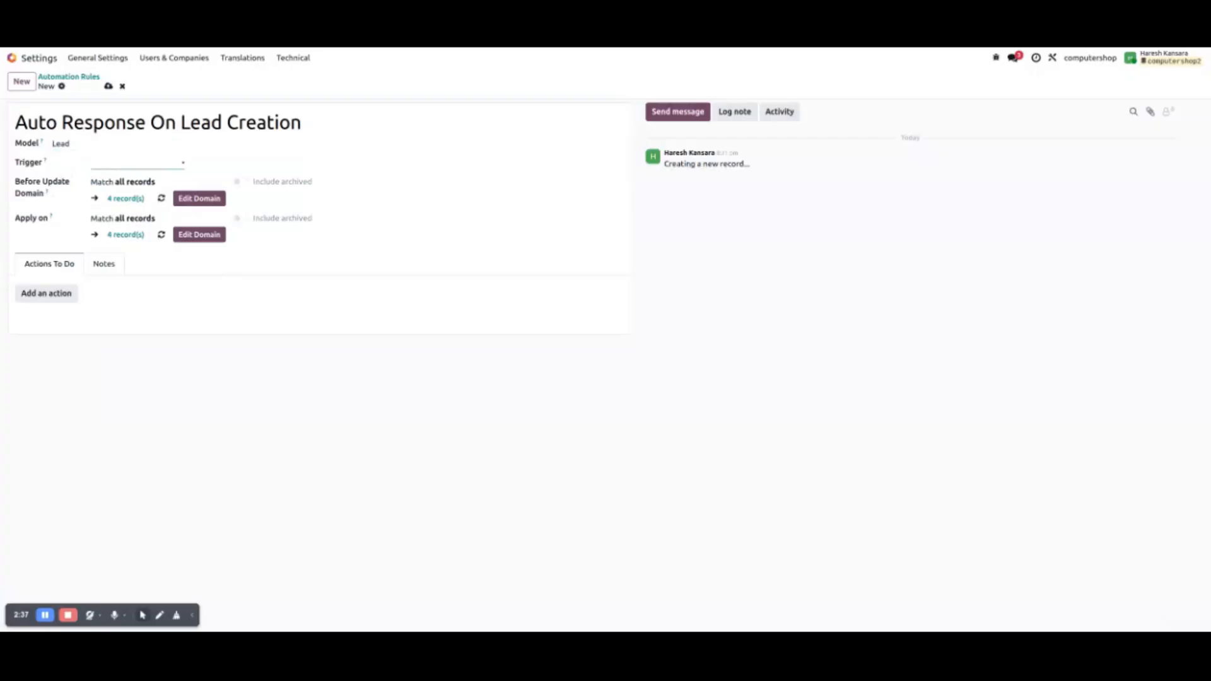
- Set the rule's trigger to After creation with a delay of 1 minute
click(116, 163)
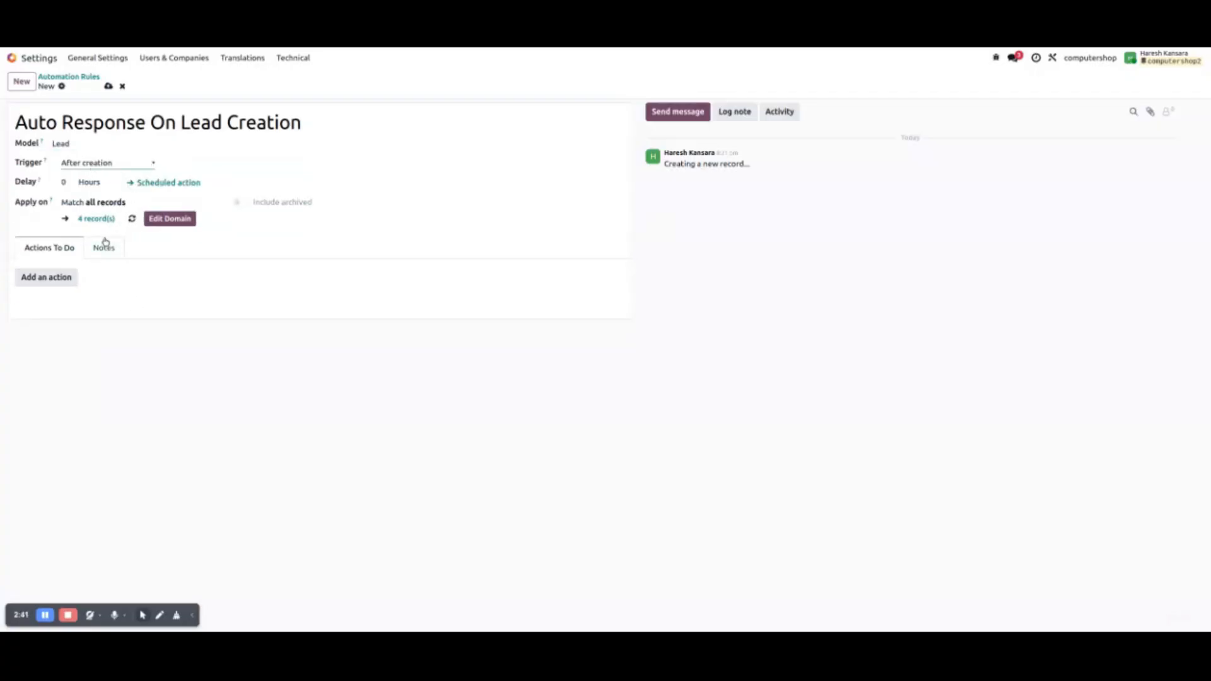
click(87, 187)
click(84, 200)
double_click(64, 183)
text(1)
- Add a Send Email action to the rule using the Auto Response email template
click(47, 279)
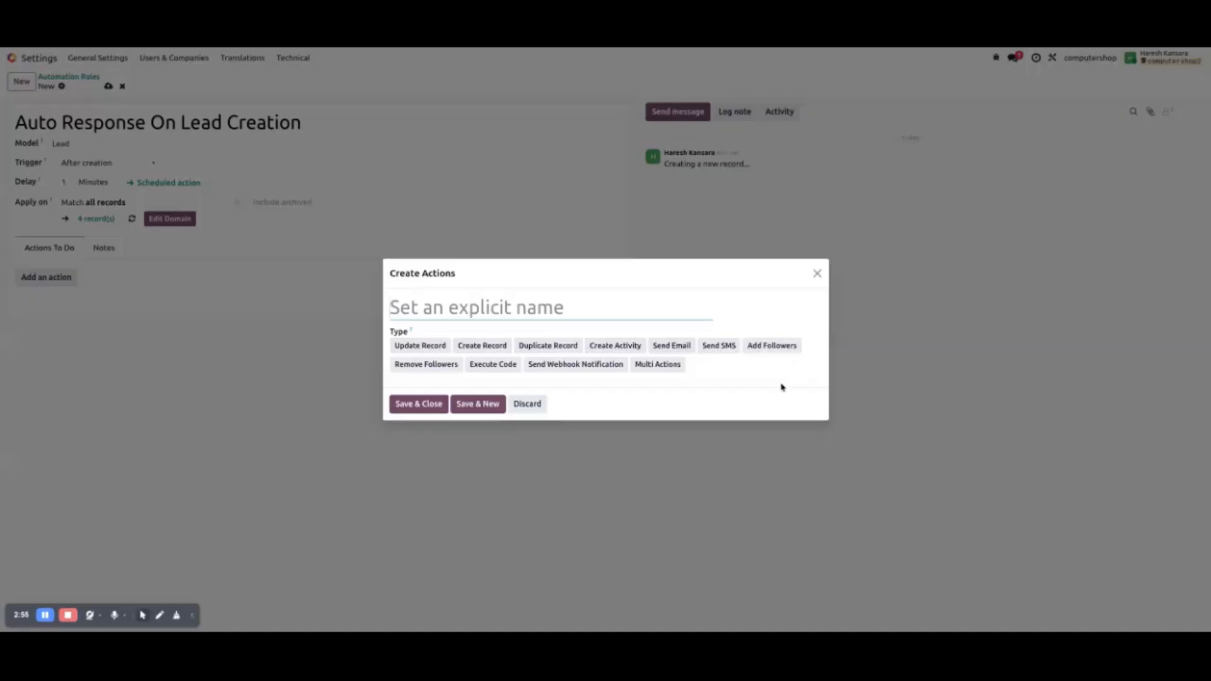
click(685, 347)
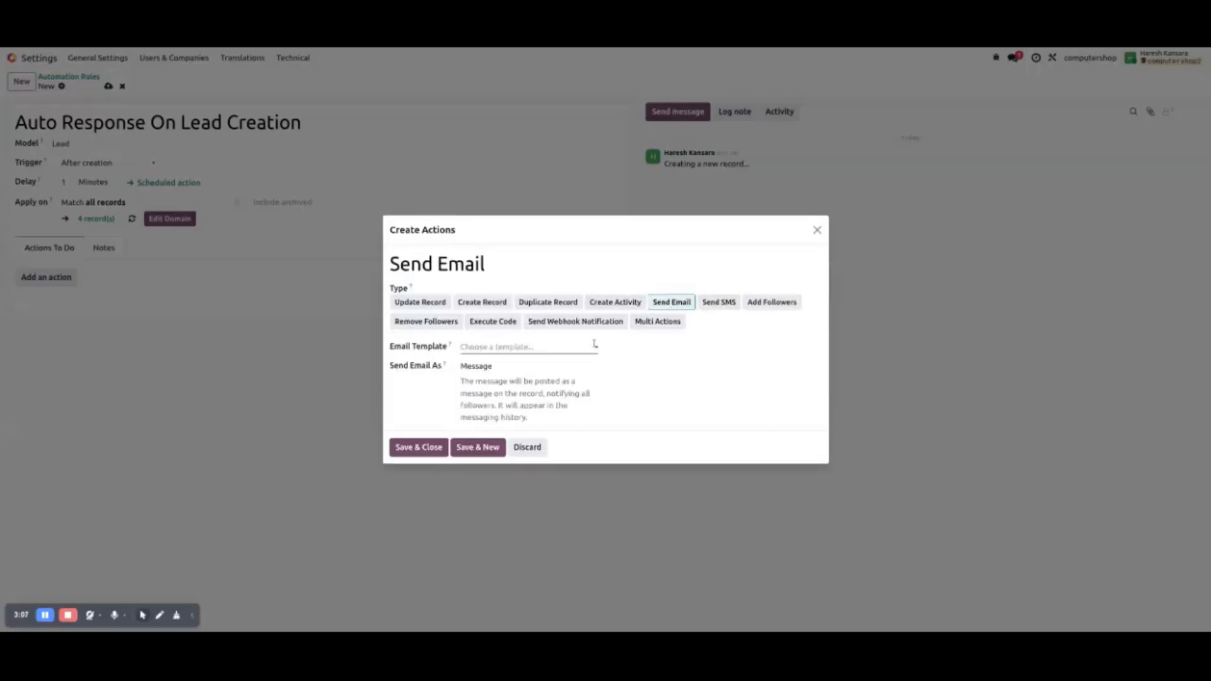
click(505, 347)
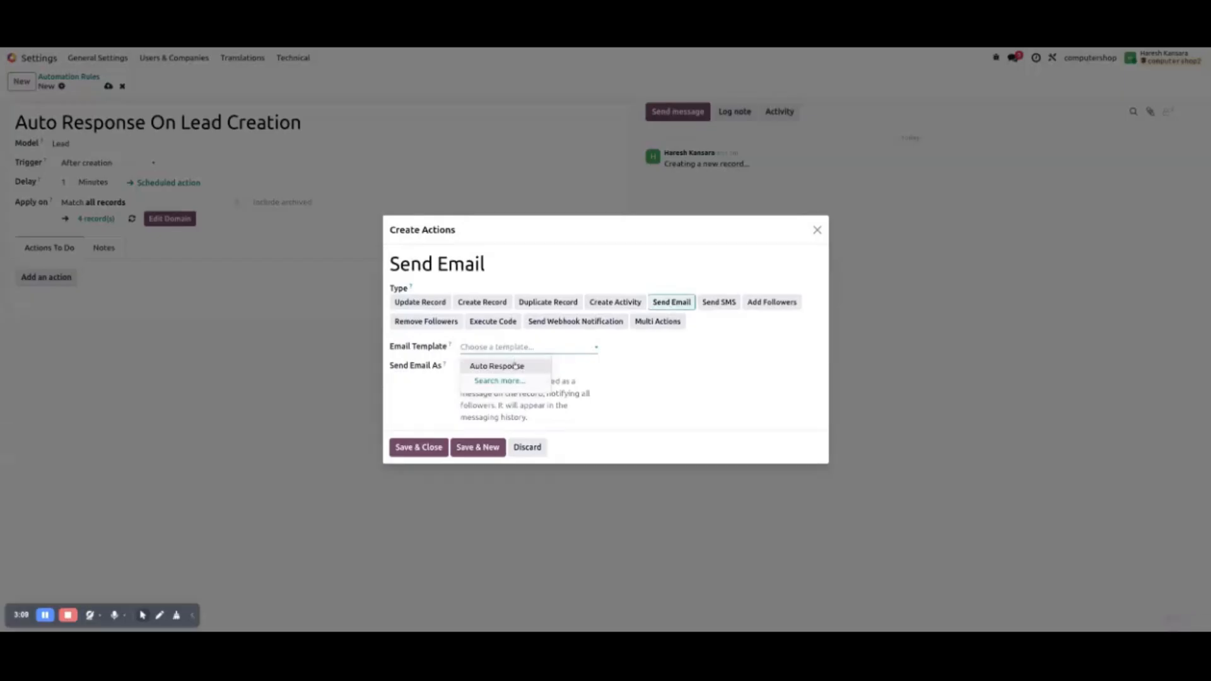
click(516, 366)
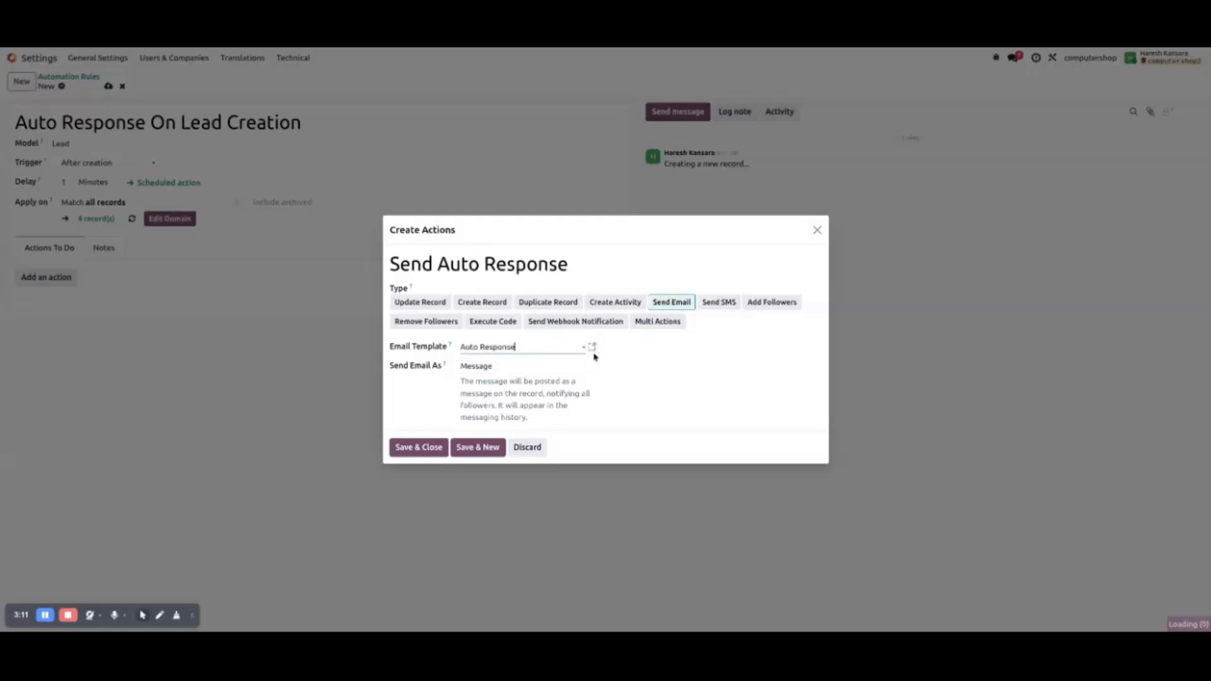
- Open the Auto Response email template from the action and examine its subject line and the dynamic object.id placeholder
click(592, 348)
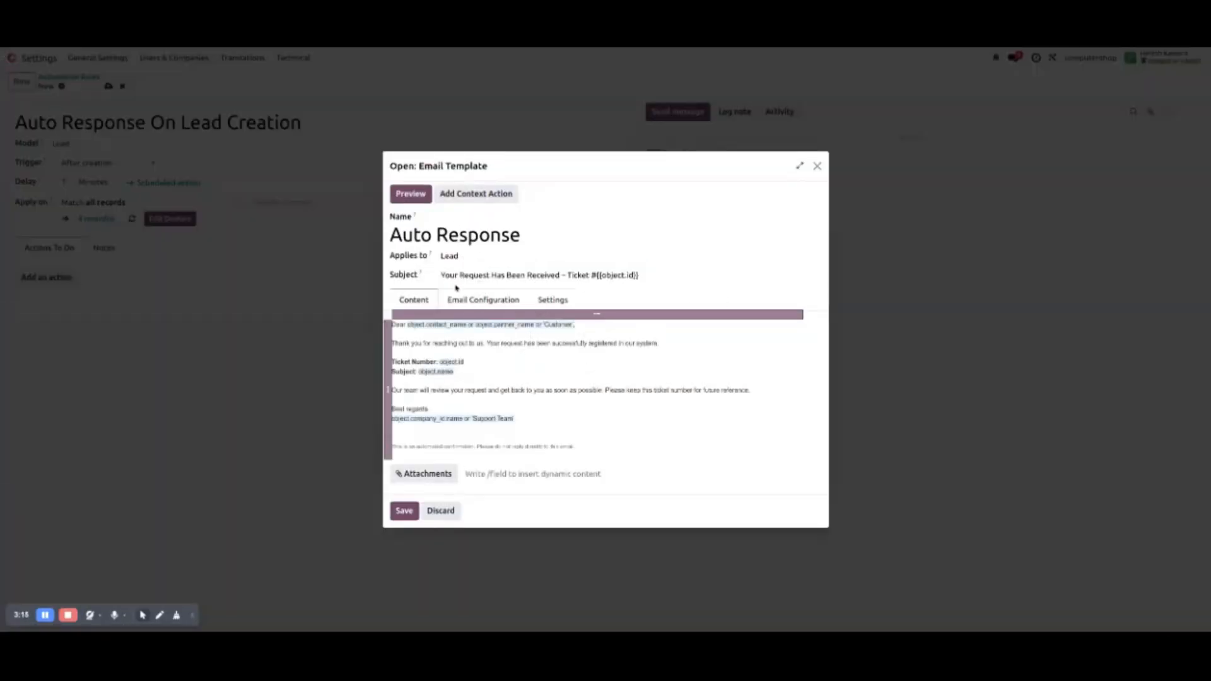
drag(442, 275, 674, 276)
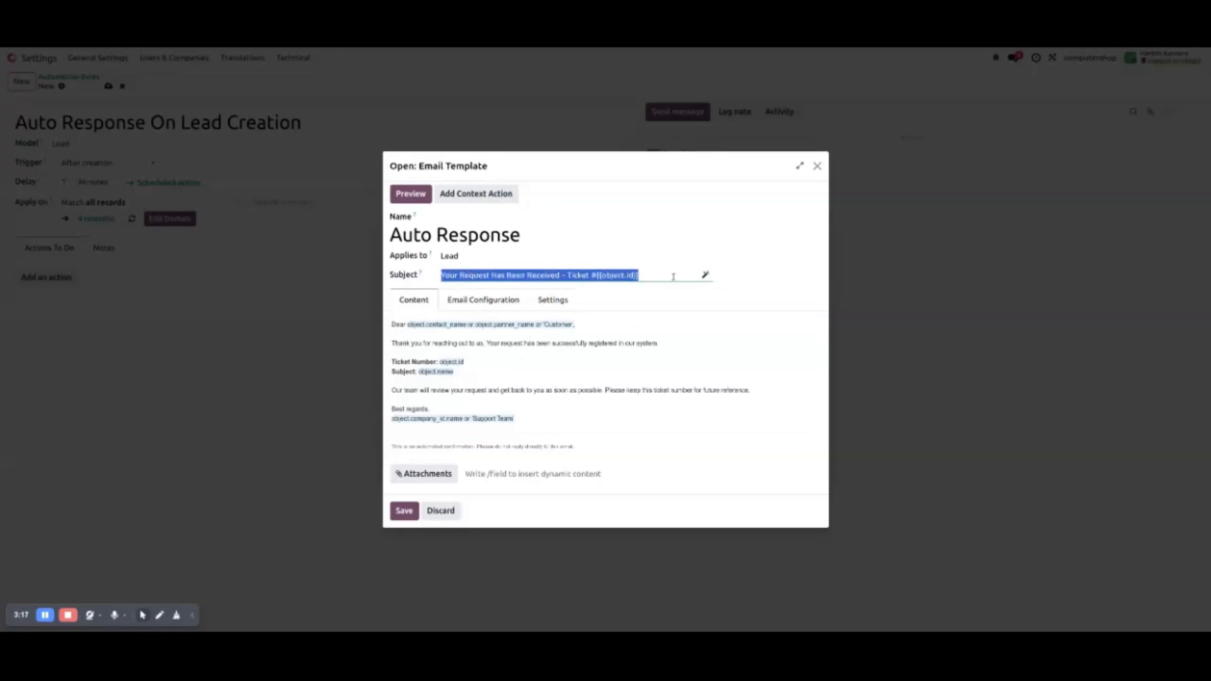
click(785, 271)
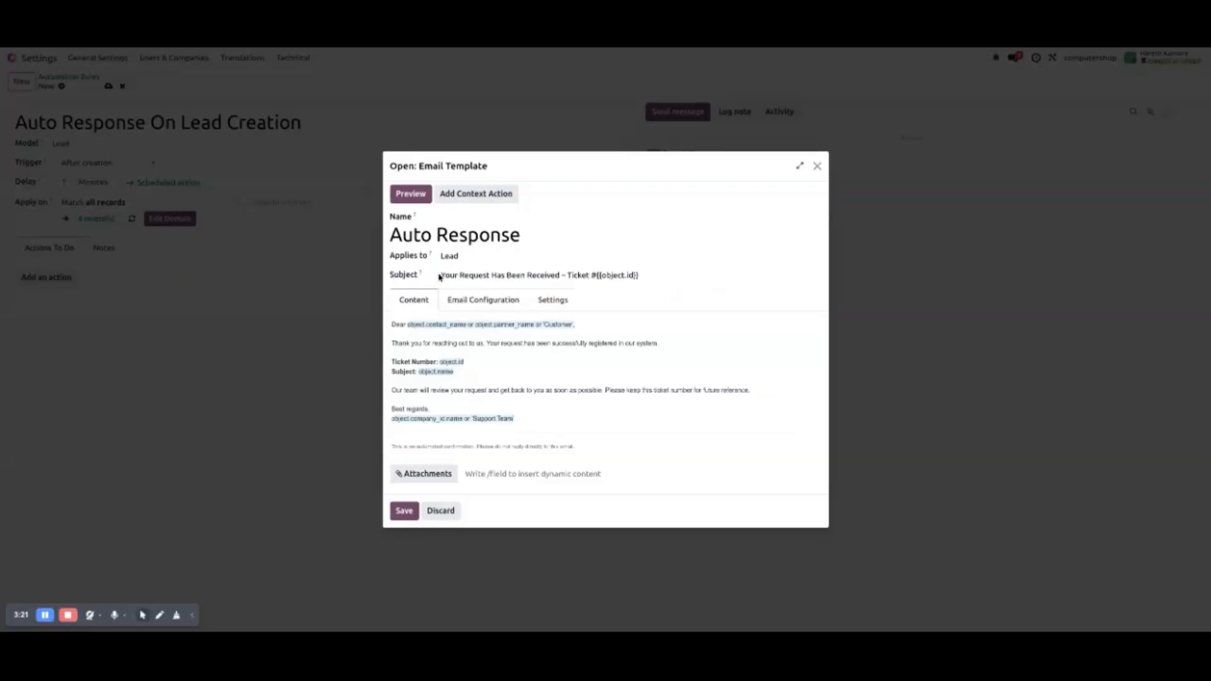
drag(440, 277, 616, 273)
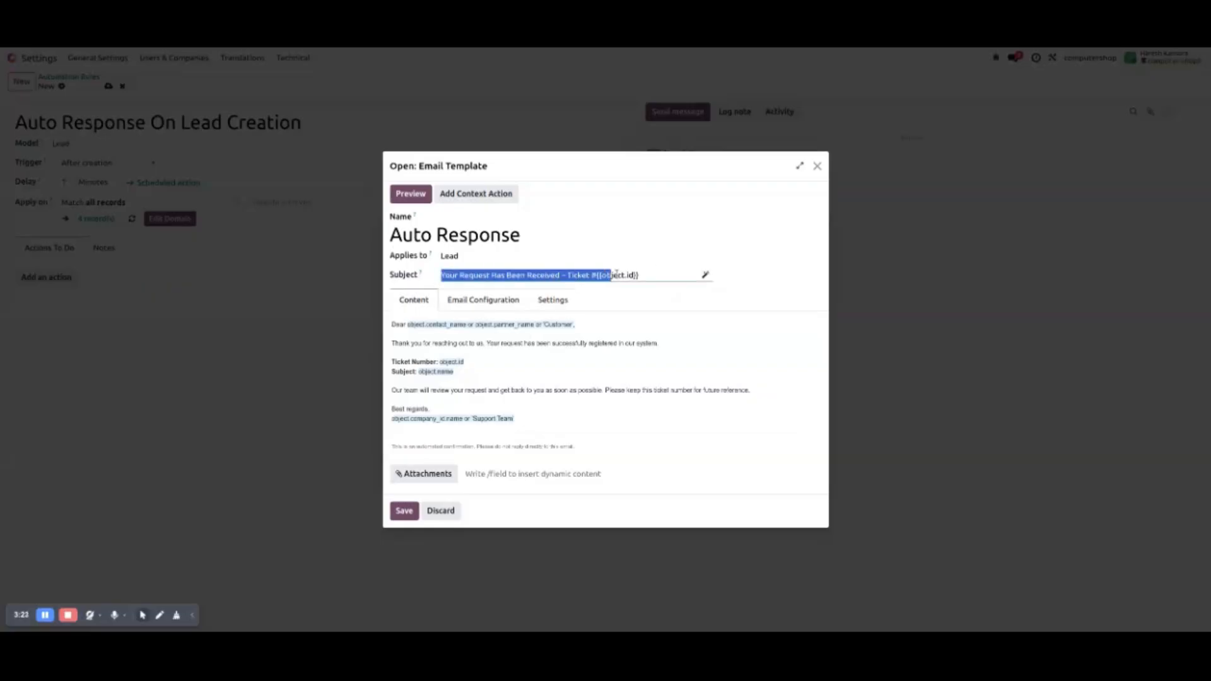
double_click(617, 276)
click(632, 275)
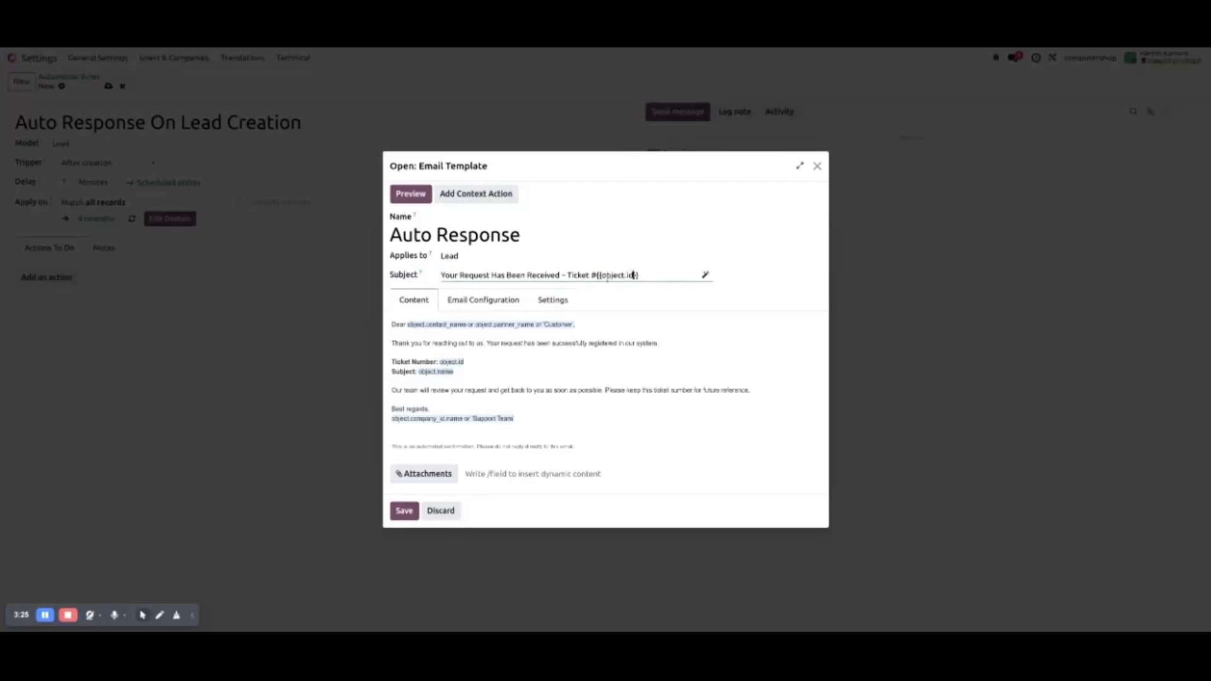
drag(596, 276, 645, 275)
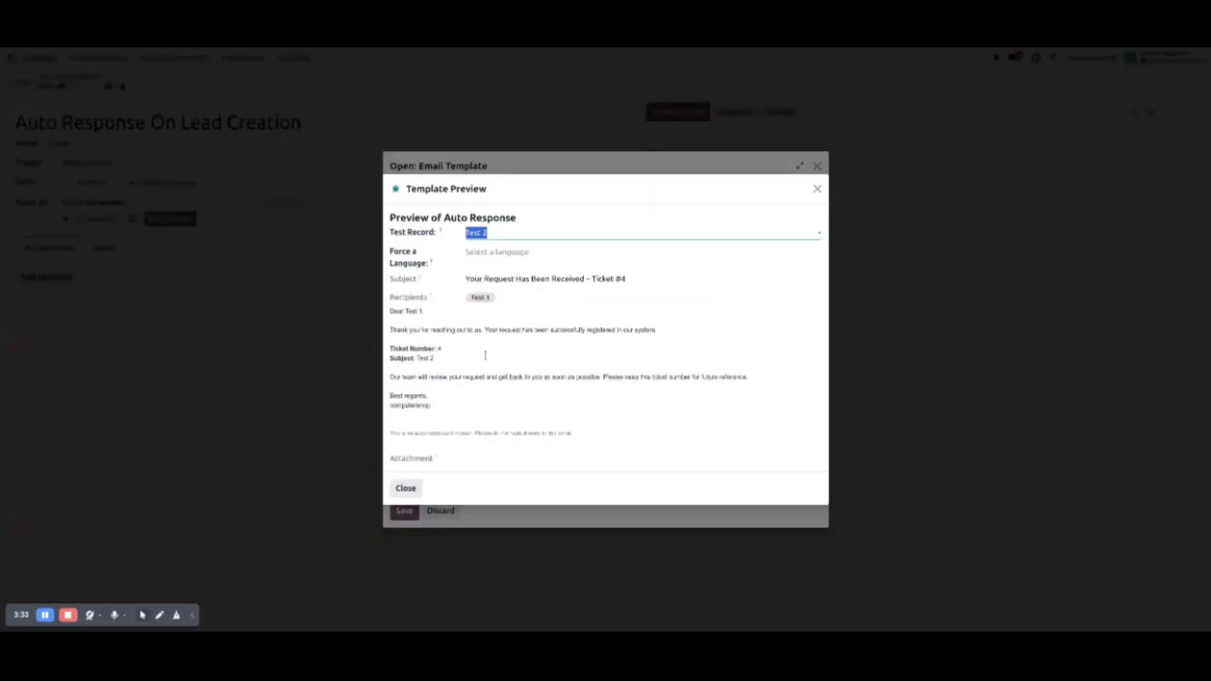
- Preview the Auto Response template with the Test 2 record, review the rendered subject and body, and return to the action
click(478, 234)
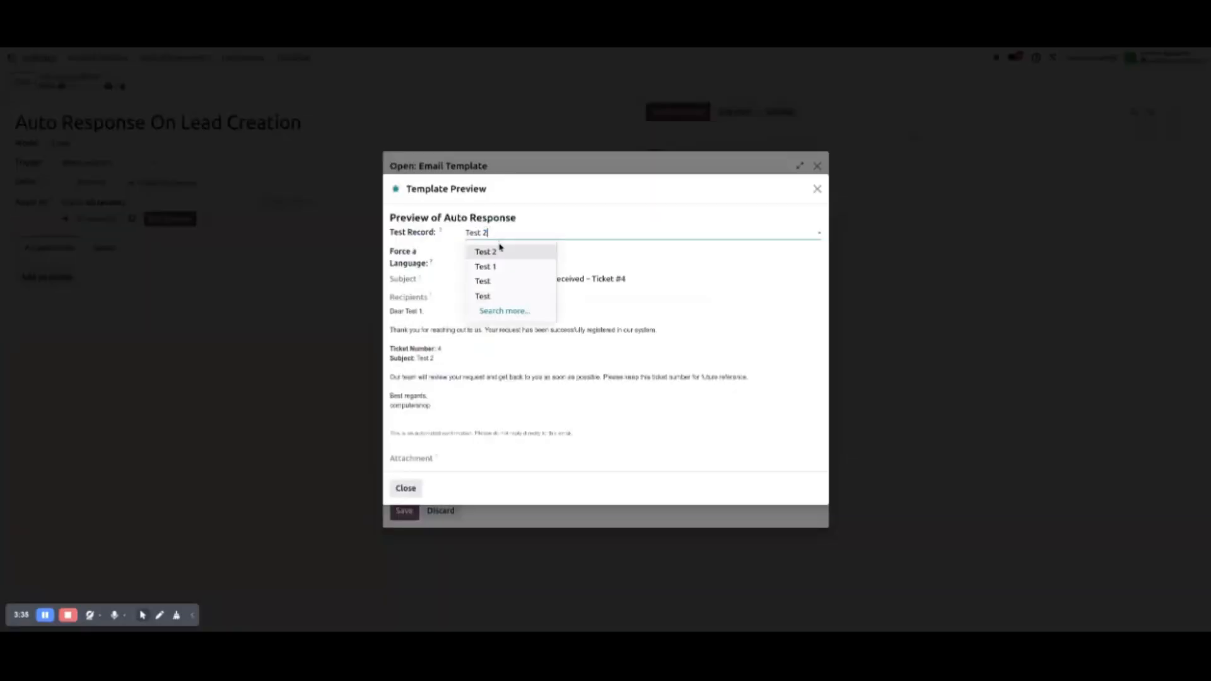
click(510, 250)
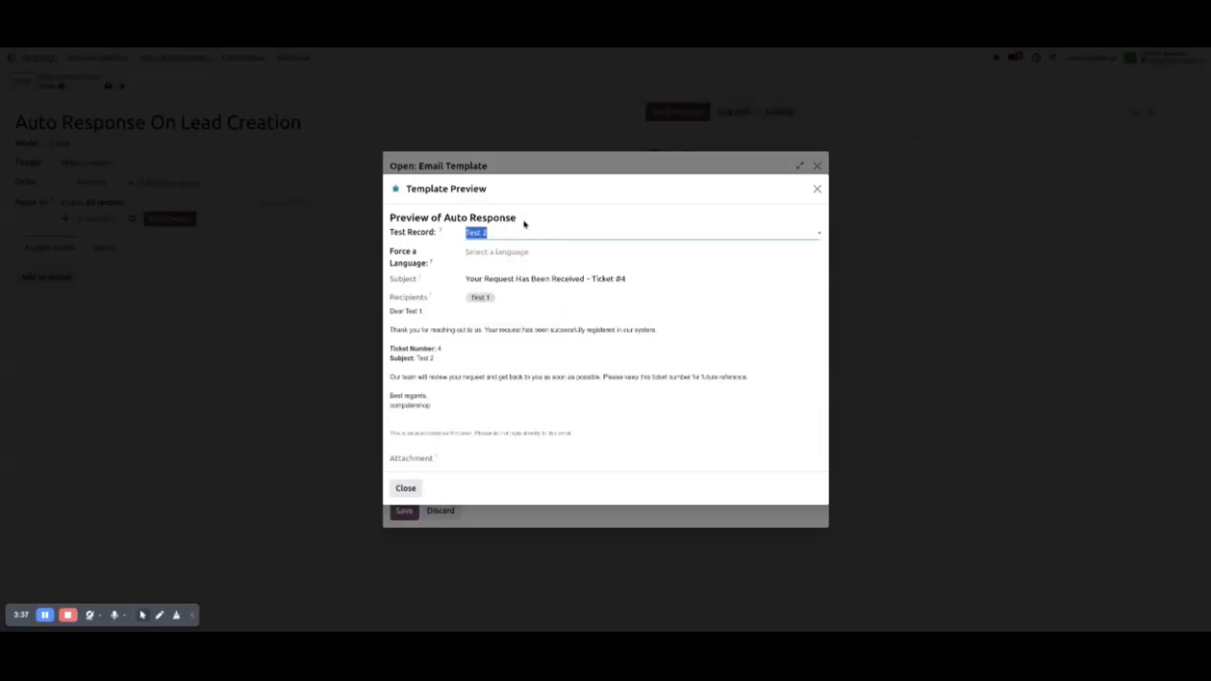
click(468, 278)
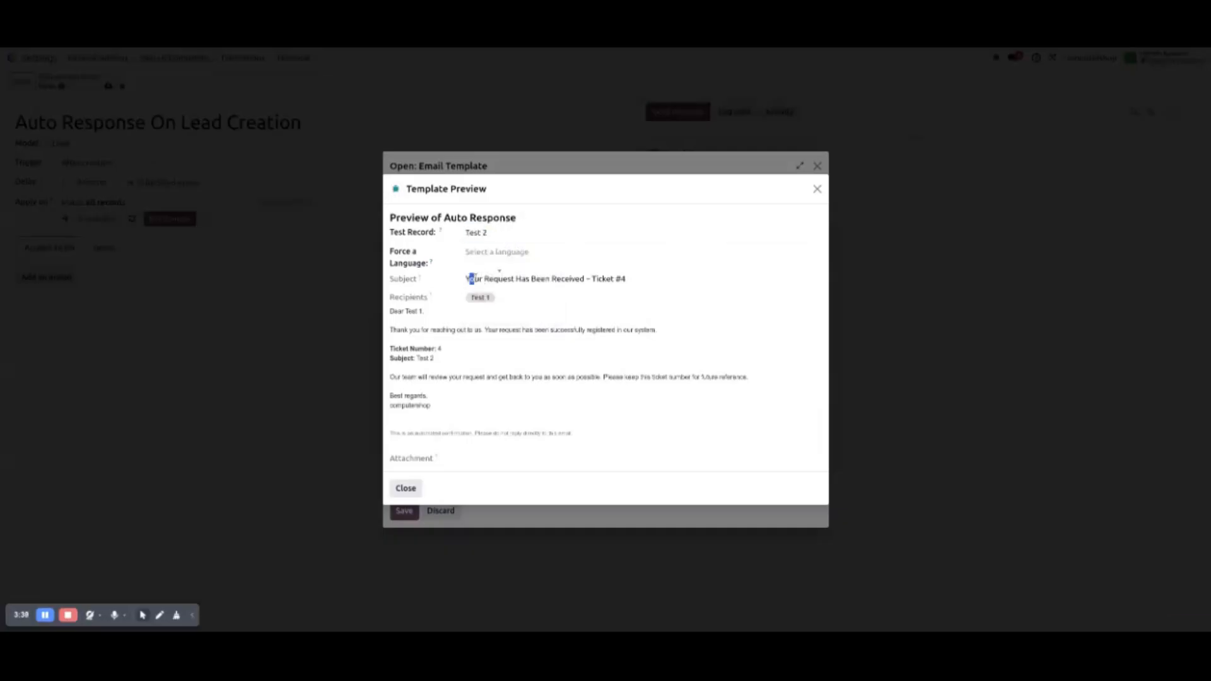
drag(473, 279, 626, 282)
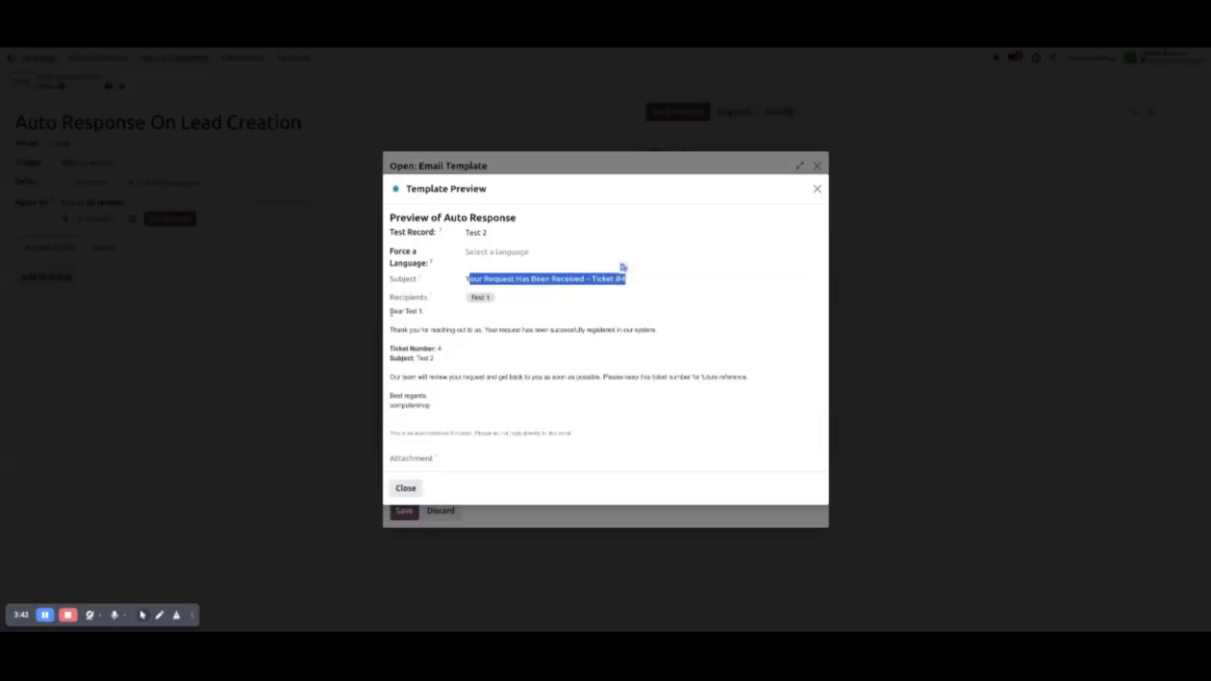
drag(391, 312, 513, 405)
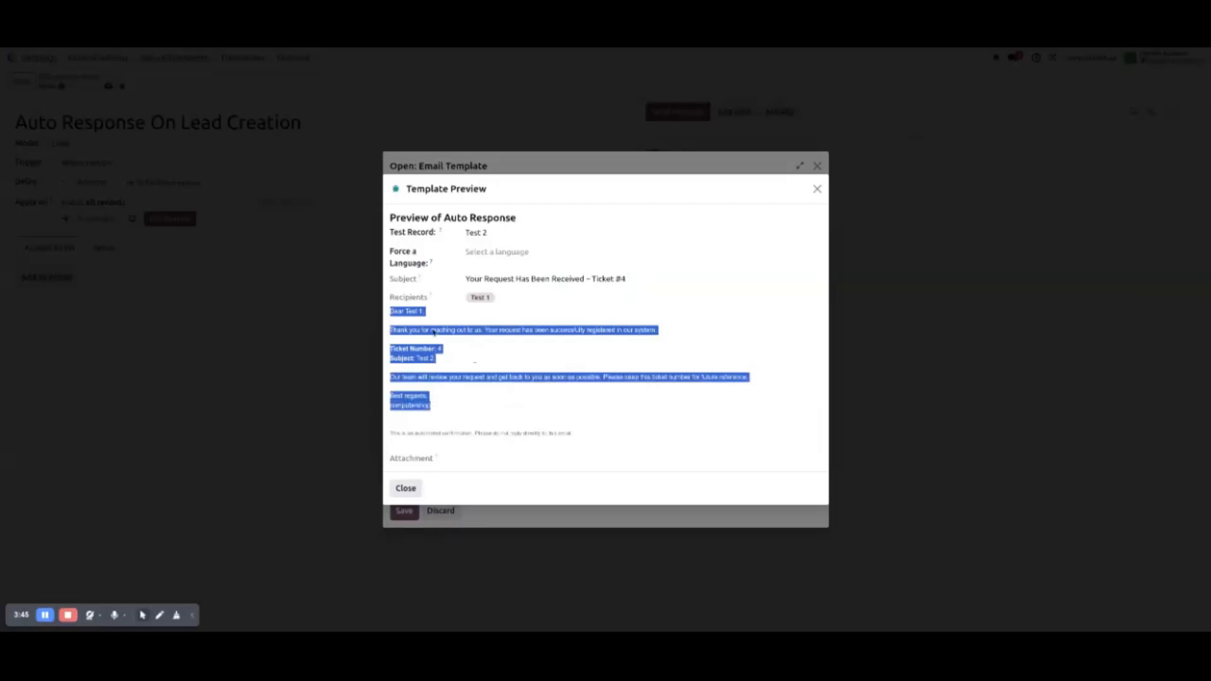
click(432, 349)
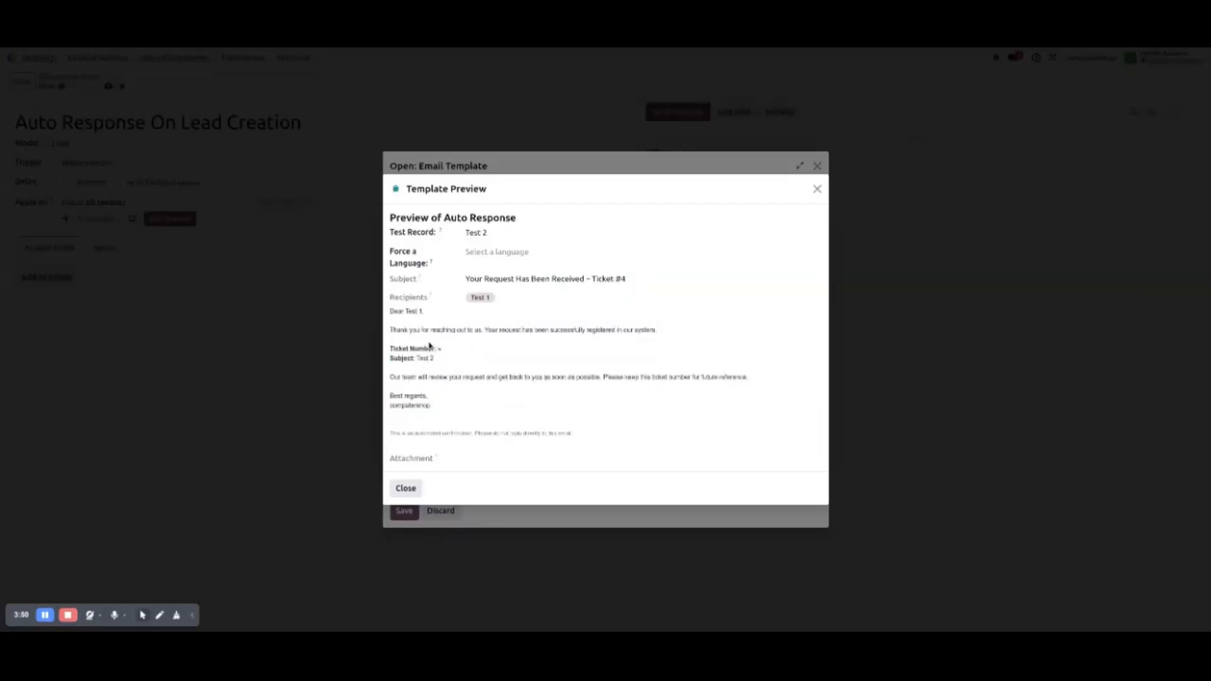
click(413, 493)
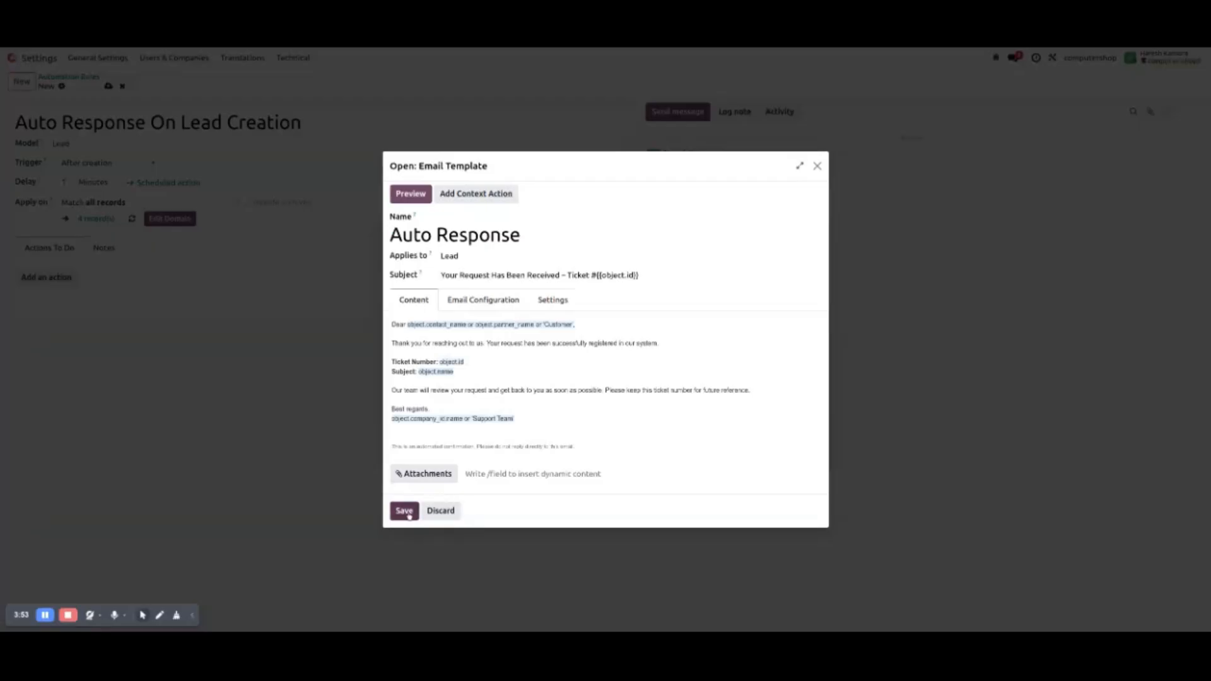
click(405, 512)
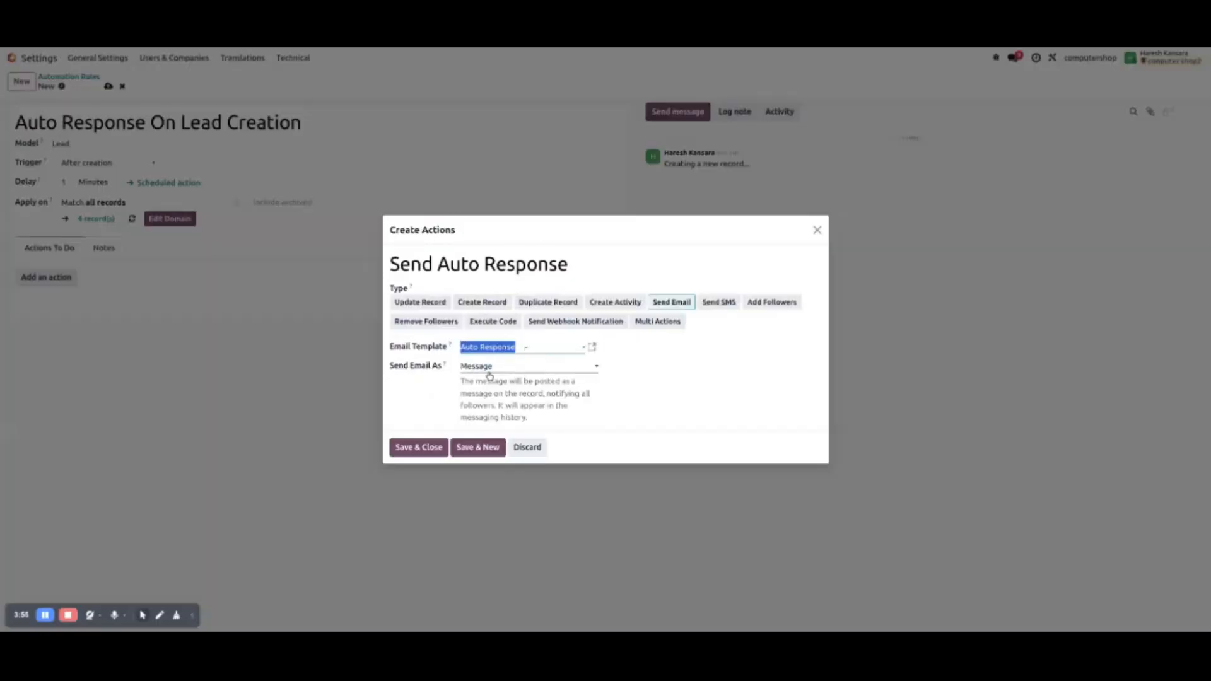
- Set the Send Auto Response action to send as Email, and save both the action and the automation rule
click(492, 368)
click(495, 382)
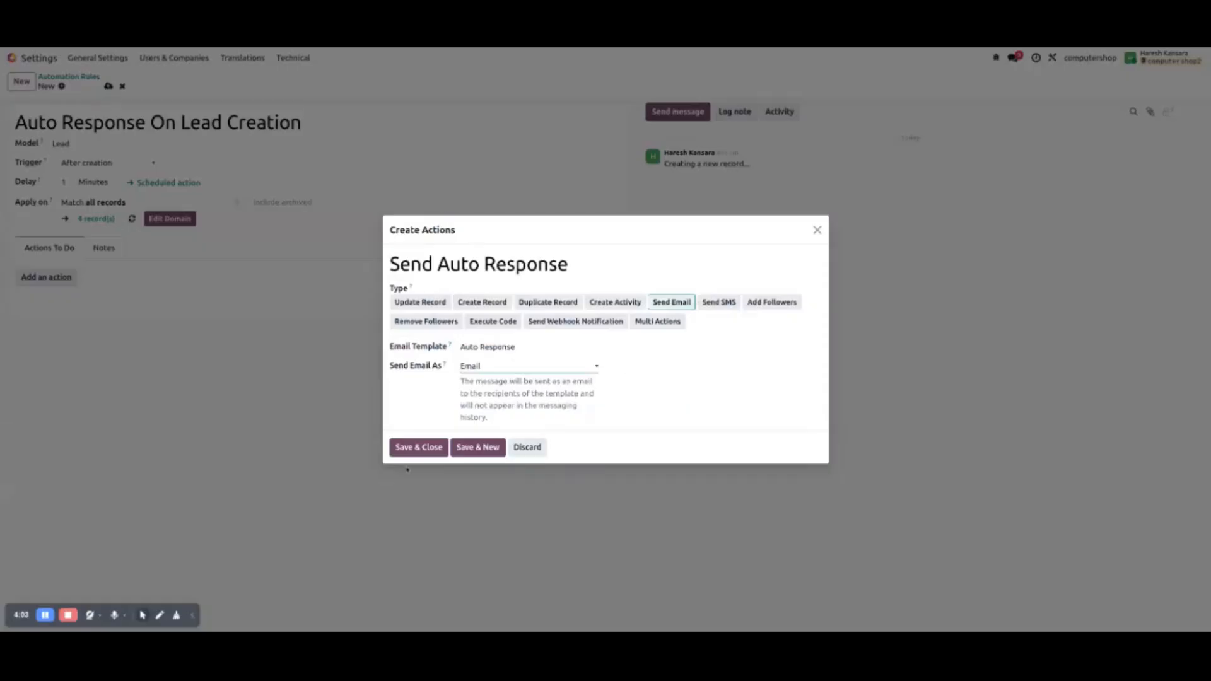
click(420, 447)
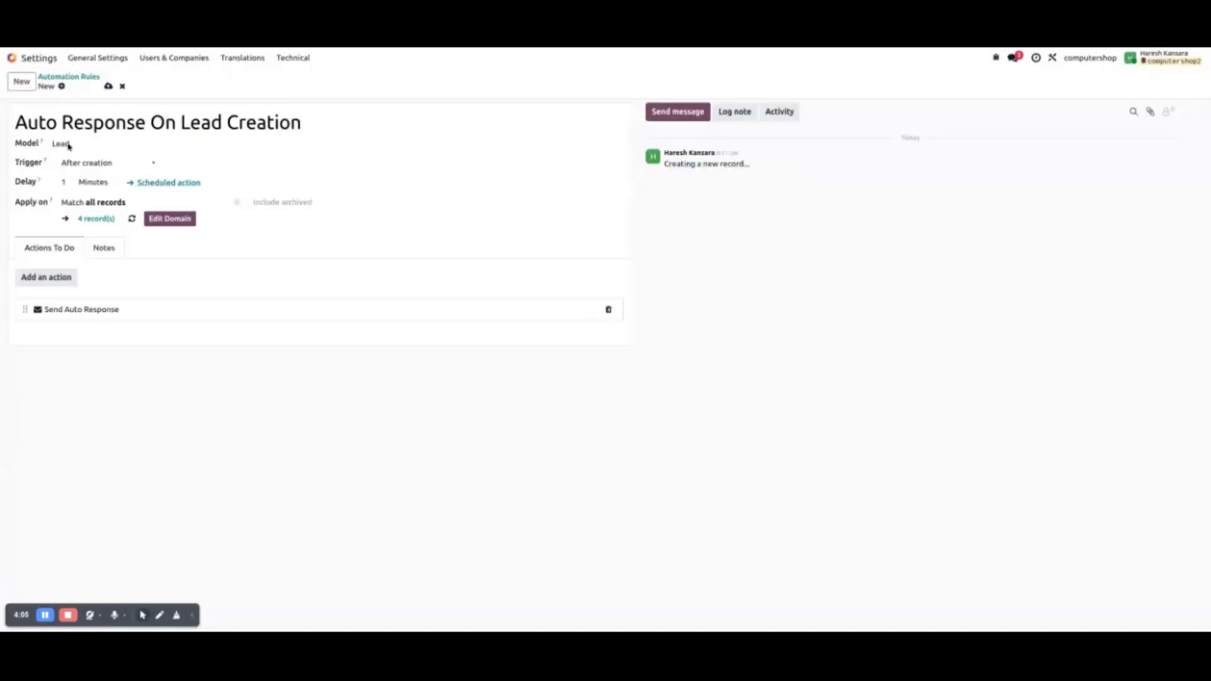
click(109, 86)
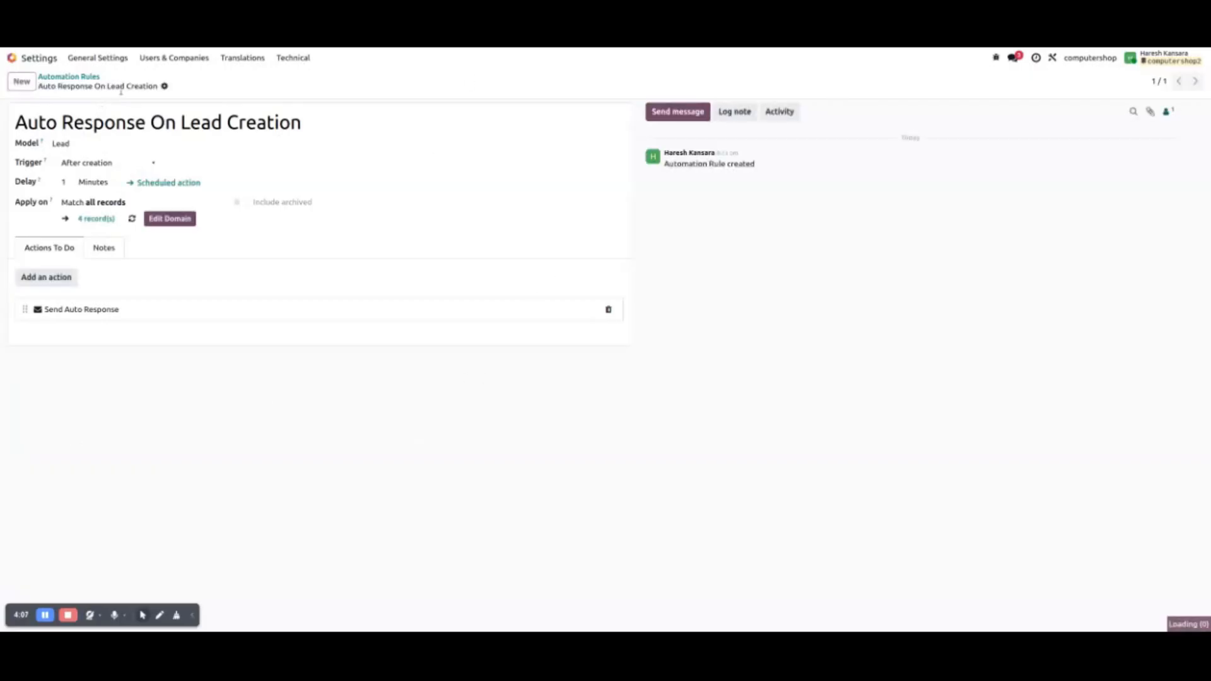
- Switch to the CRM pipeline, discard the quick-create card and start a new opportunity in the full form
click(12, 58)
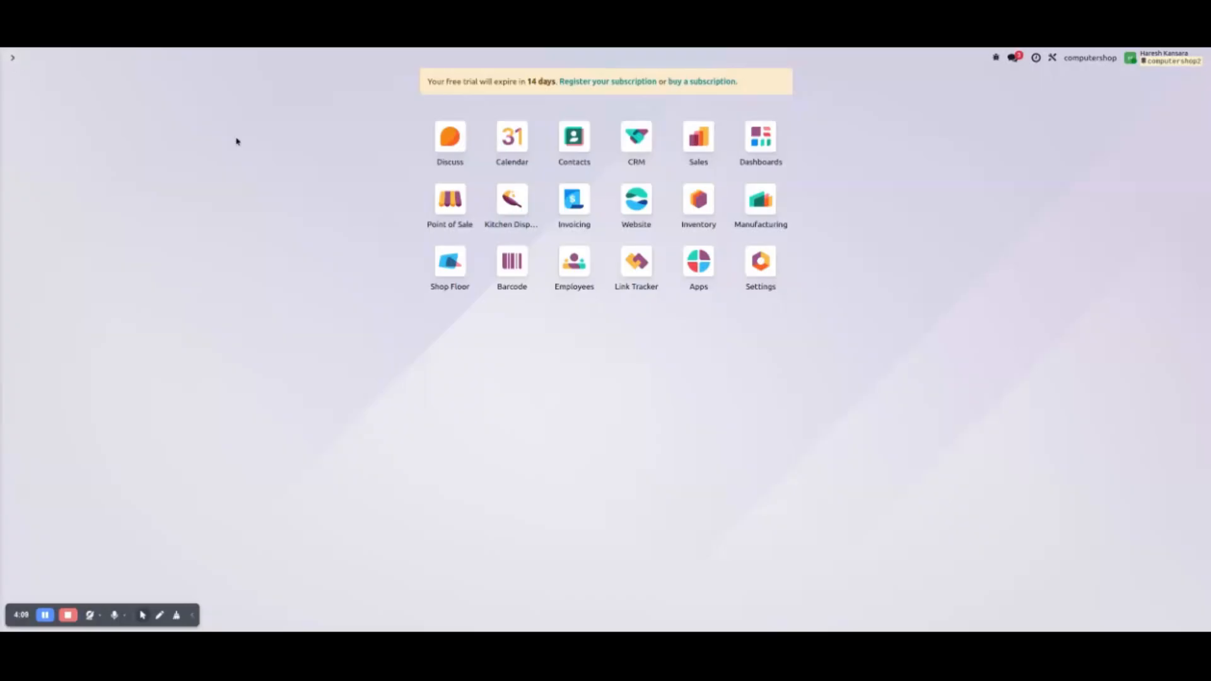
click(638, 150)
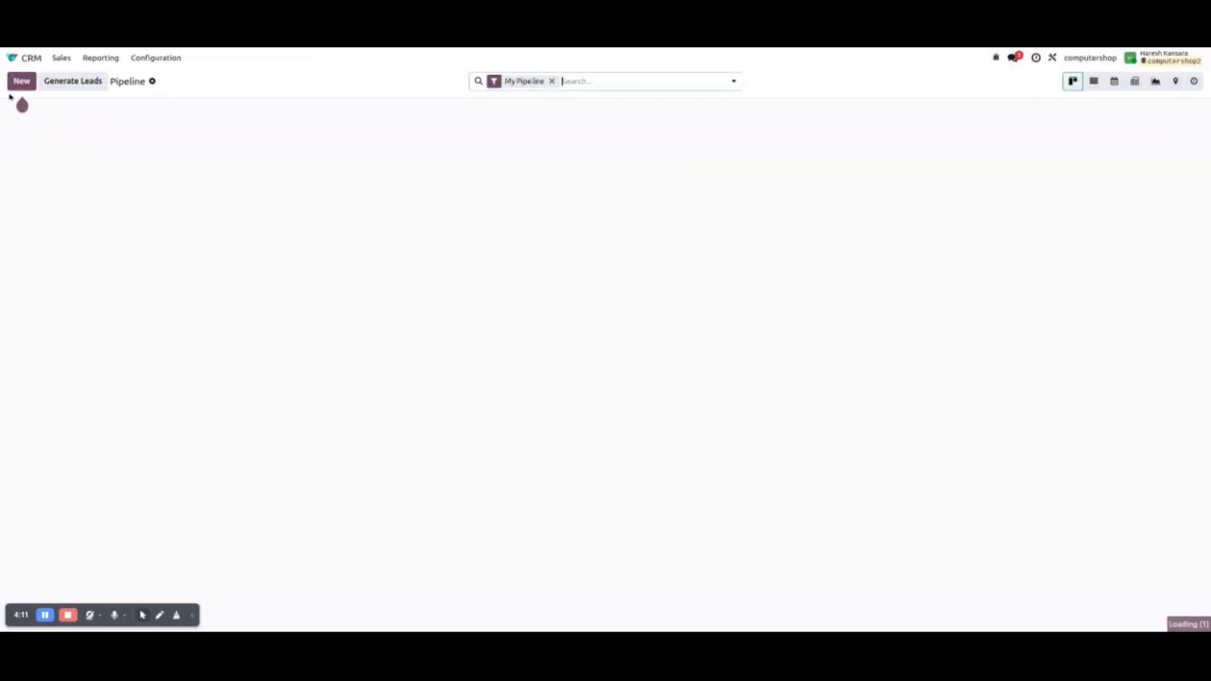
click(21, 81)
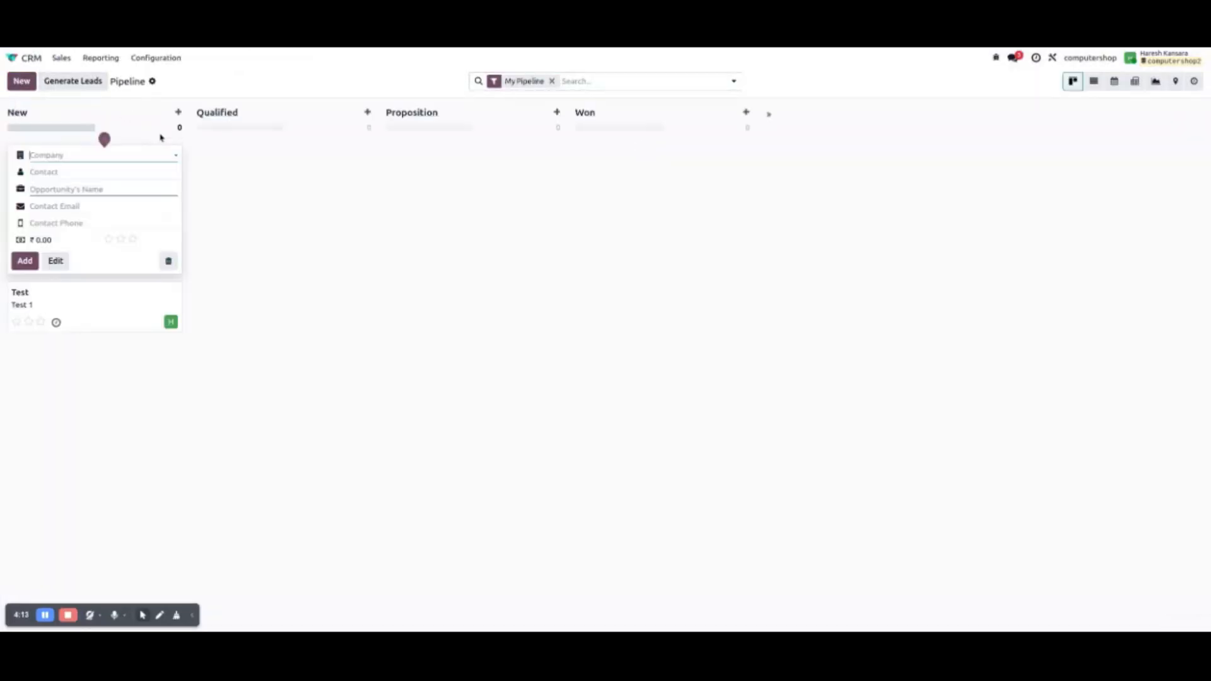
click(167, 261)
click(93, 170)
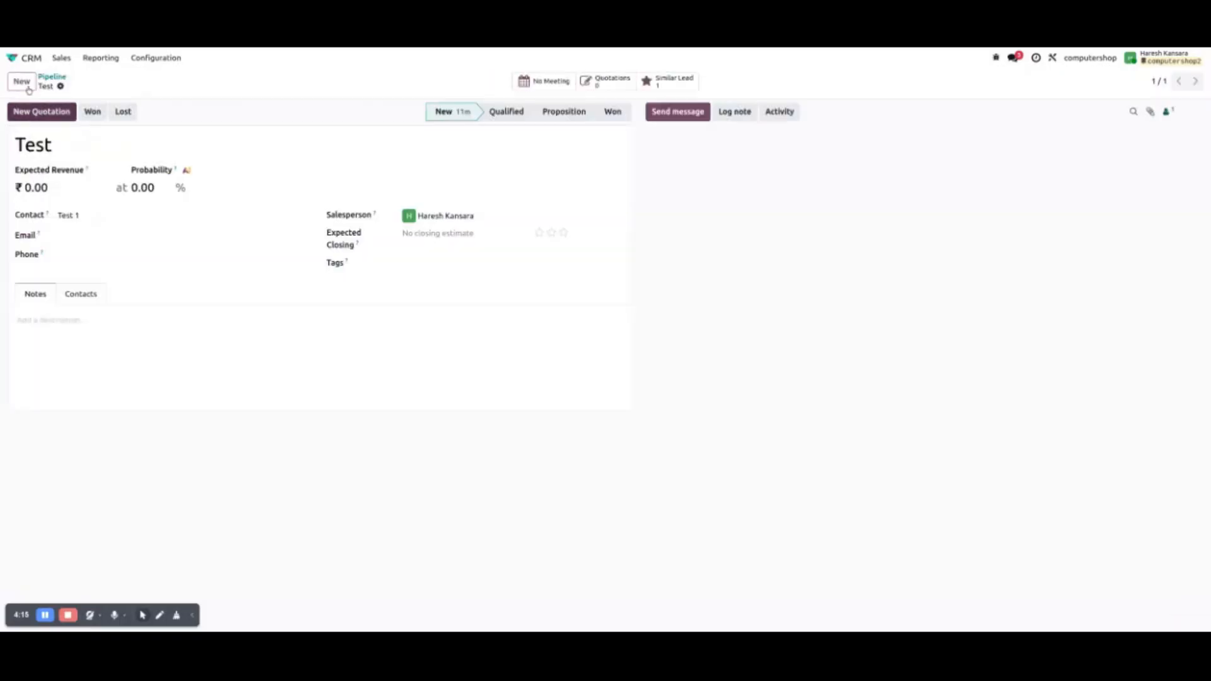
click(28, 86)
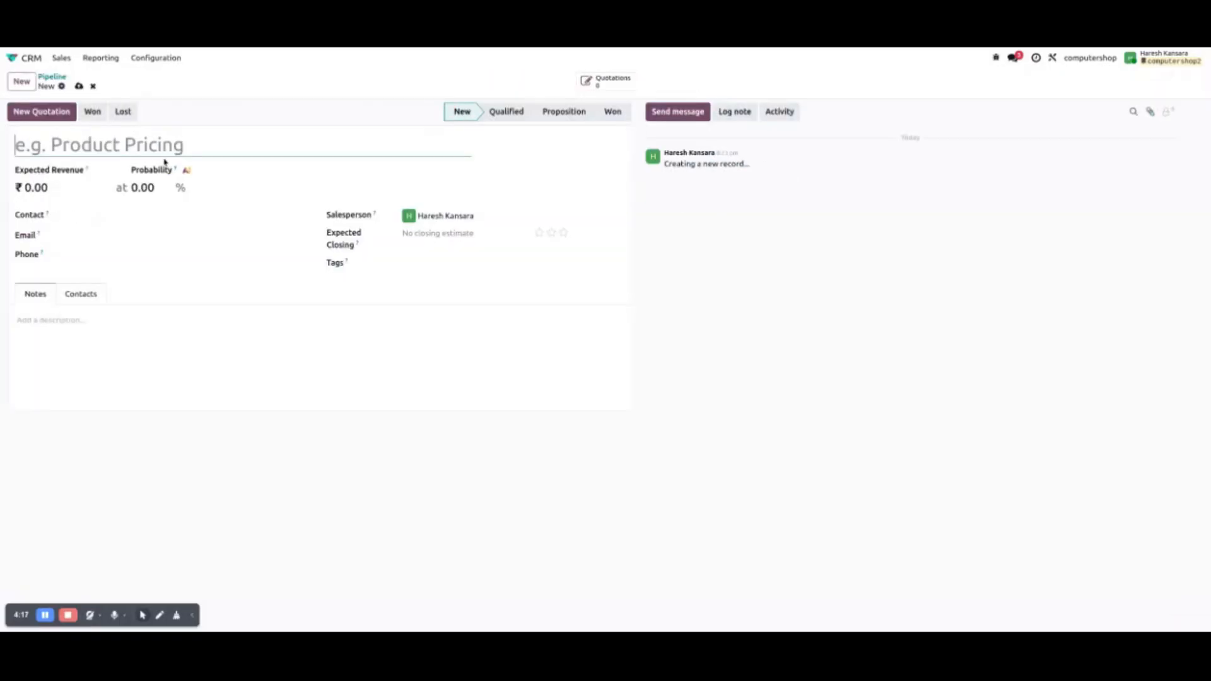
- Title the new opportunity "Quotation for Laptop 45454 Model"
text(Test )
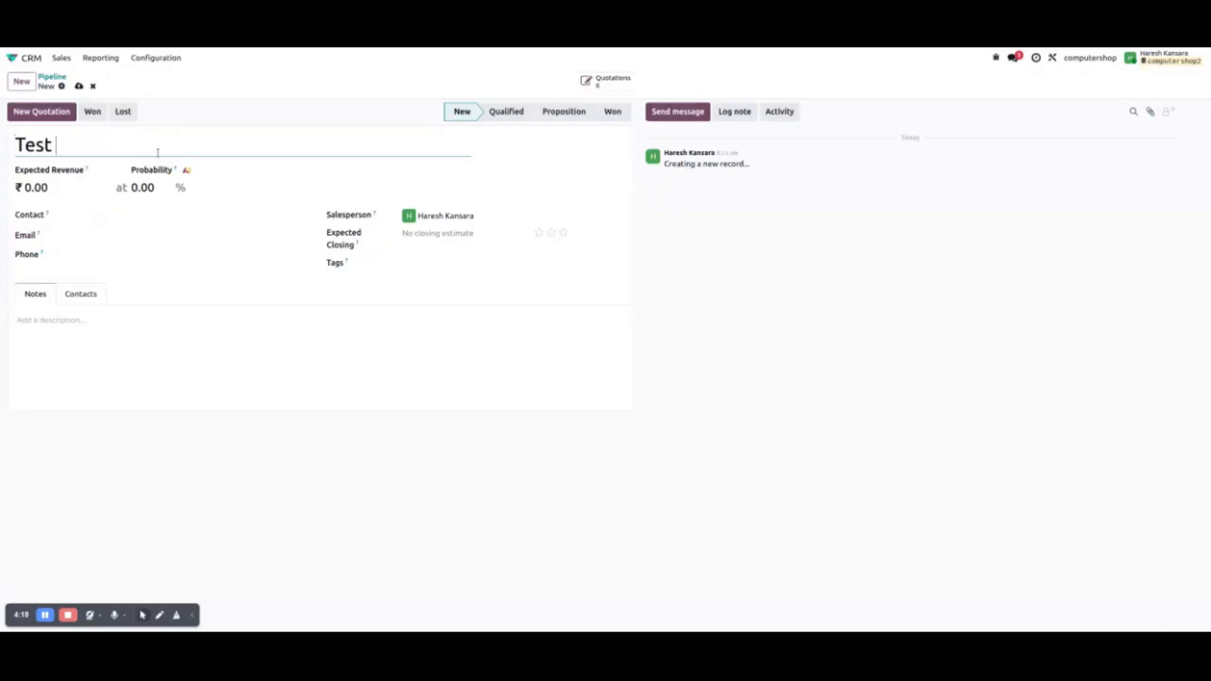
text(Lead)
key(ctrl+a)
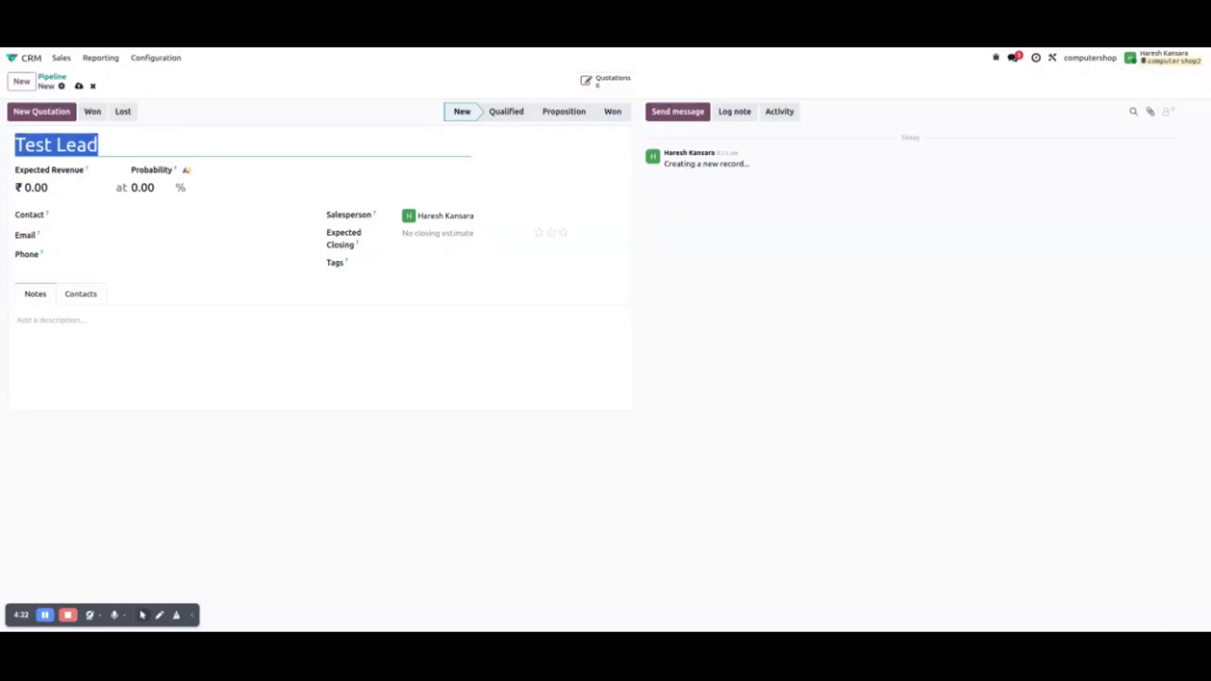
text(Q)
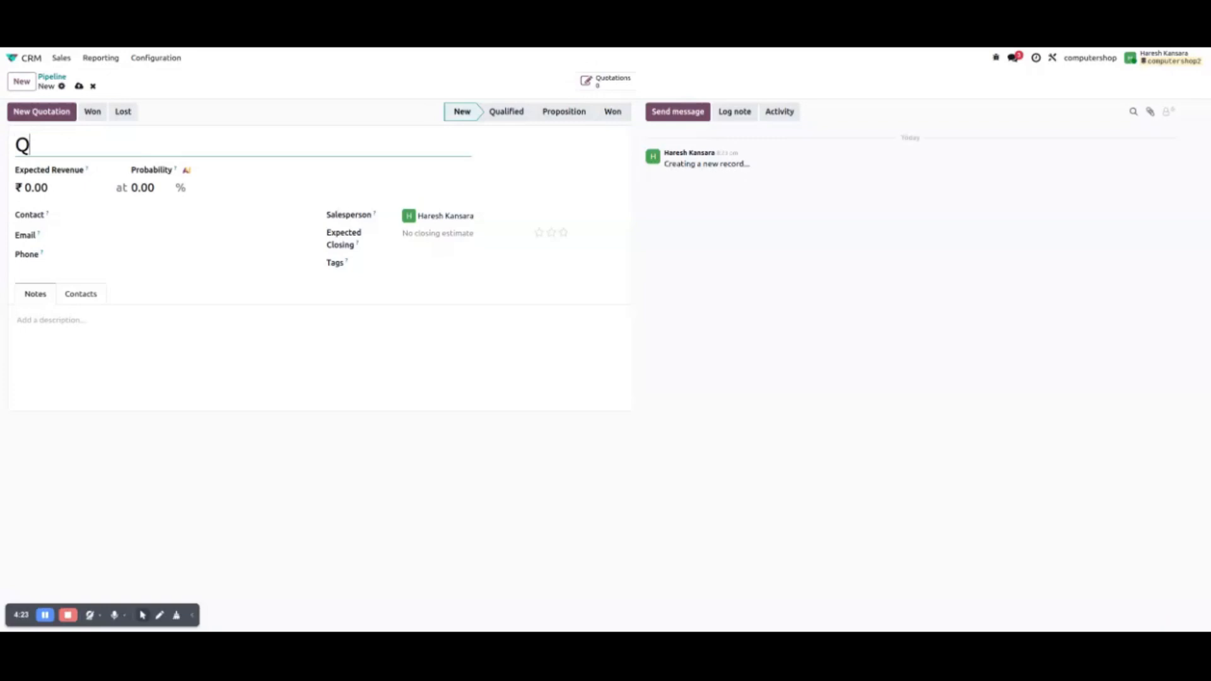
text(uotation fo)
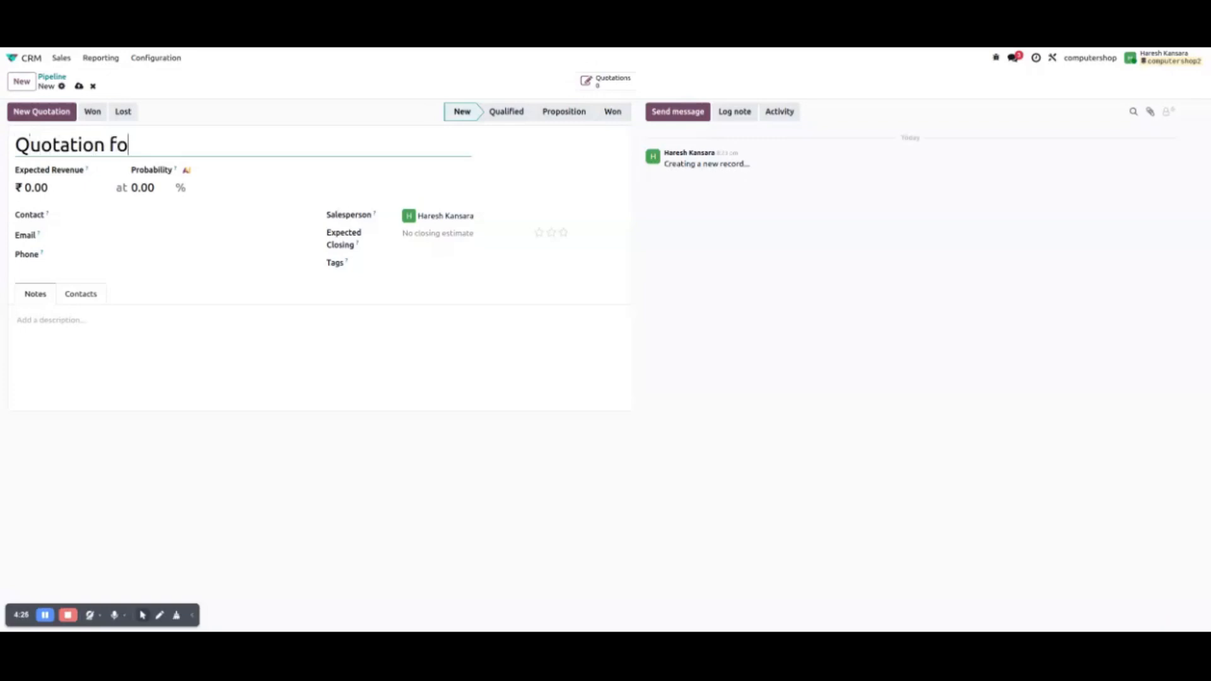
text(r Laptop )
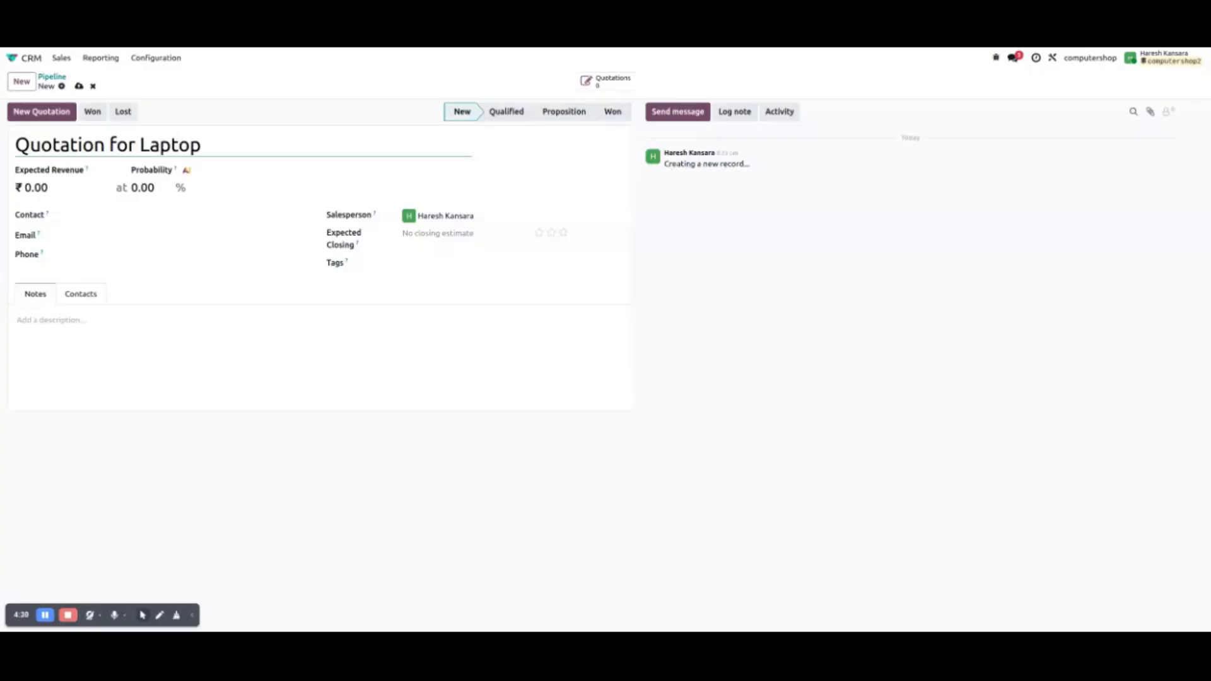
text(45454 Model)
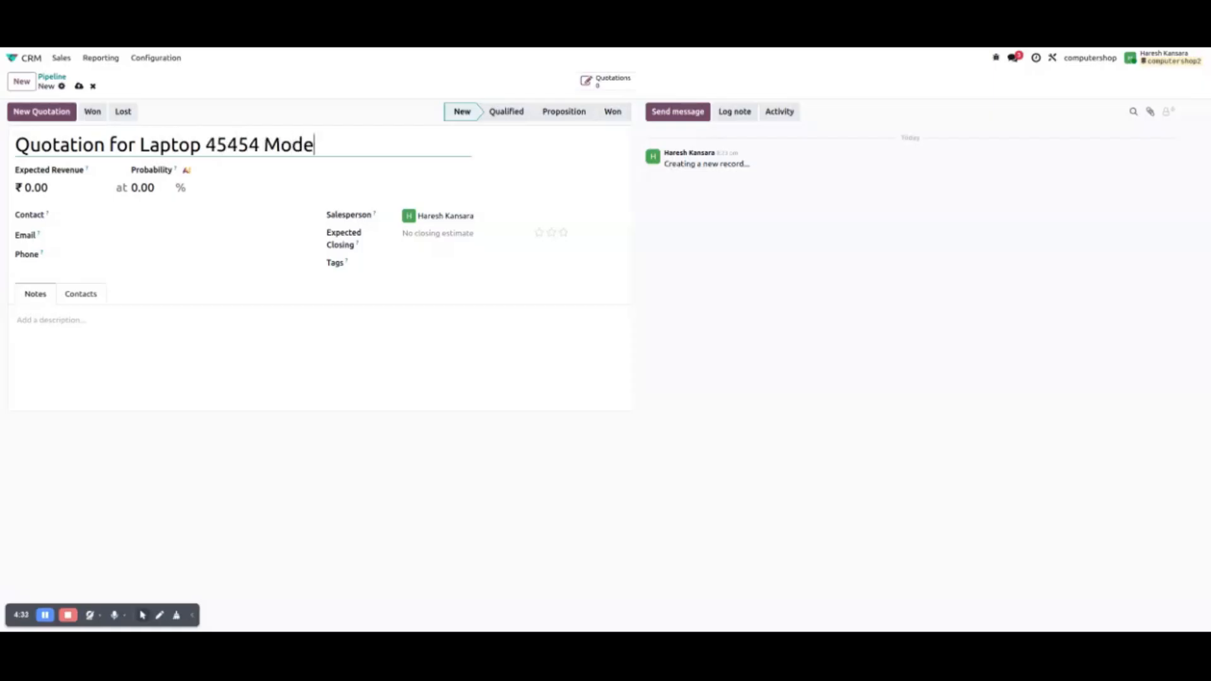
- Assign the existing contact that has an e-mail address to the opportunity, save it and reload the record
click(150, 214)
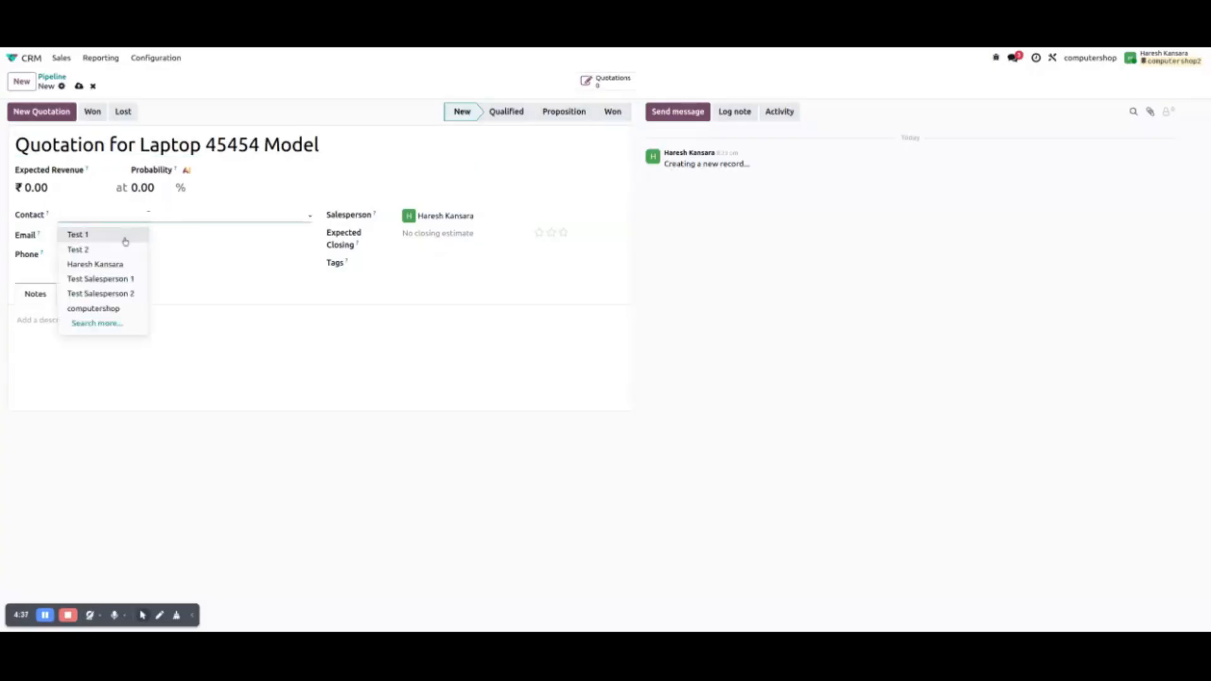
click(122, 265)
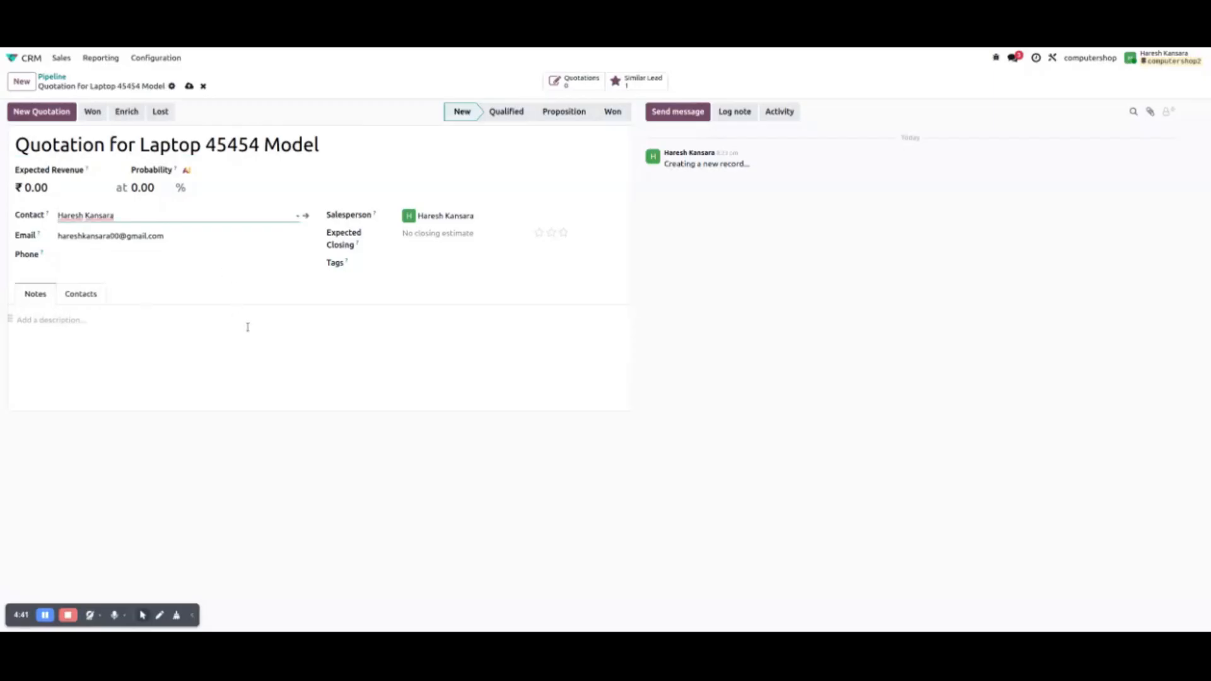
click(189, 86)
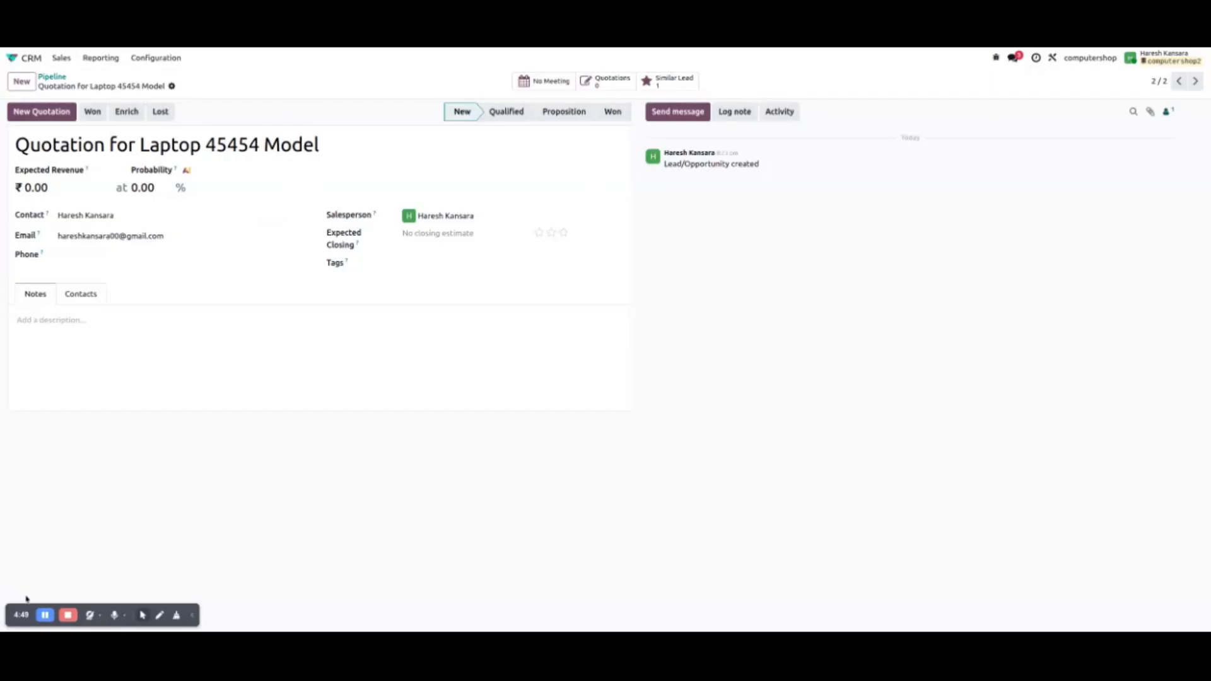
key(F5)
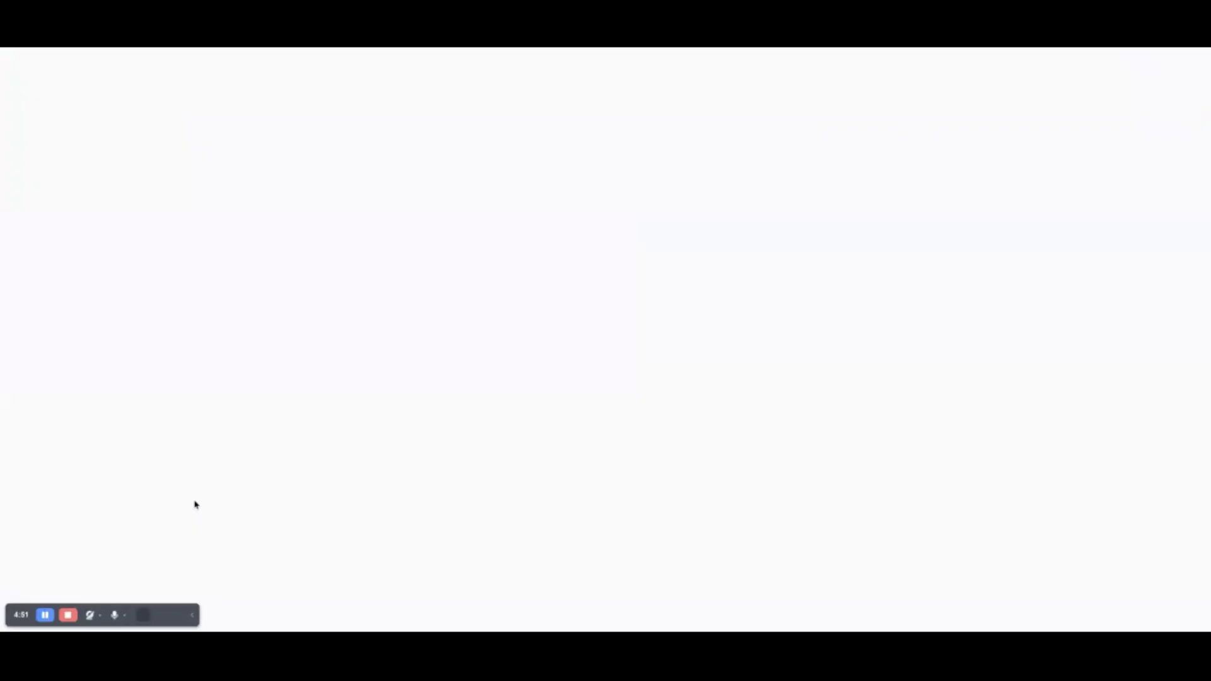